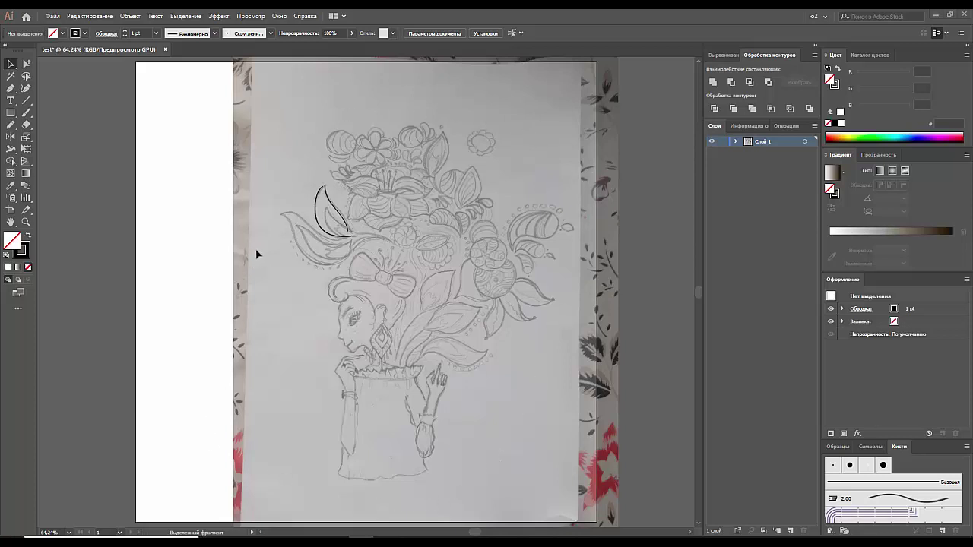
Trace the left leaf's upper and lower edges and an inner line with black Pencil strokes.
left_click(11, 125)
left_click_drag(283, 214, 351, 239)
mouse_move(282, 213)
left_mouse_down()
mouse_move(343, 262)
mouse_move(353, 254)
left_mouse_up()
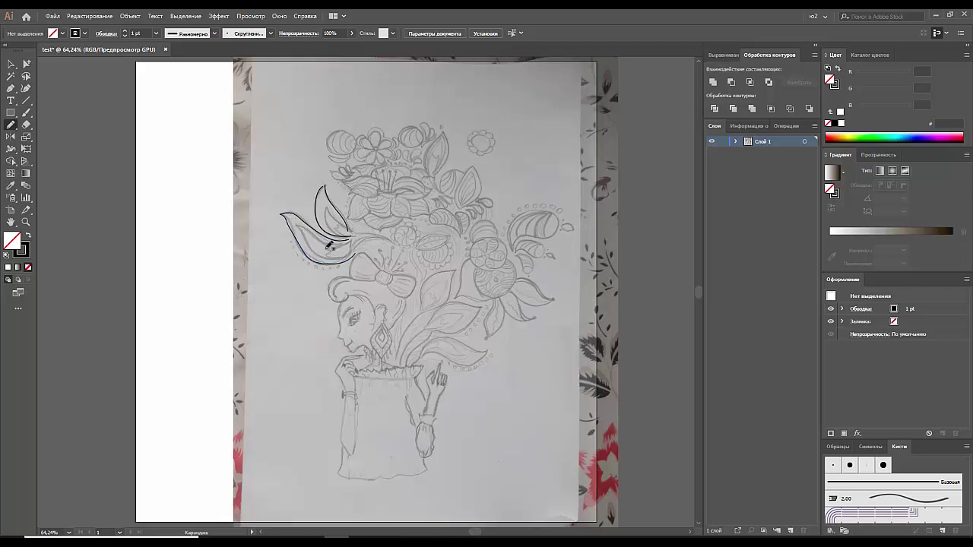
mouse_move(303, 229)
left_mouse_down()
mouse_move(316, 248)
mouse_move(353, 253)
left_mouse_up()
left_click_drag(304, 224, 362, 242)
key("v")
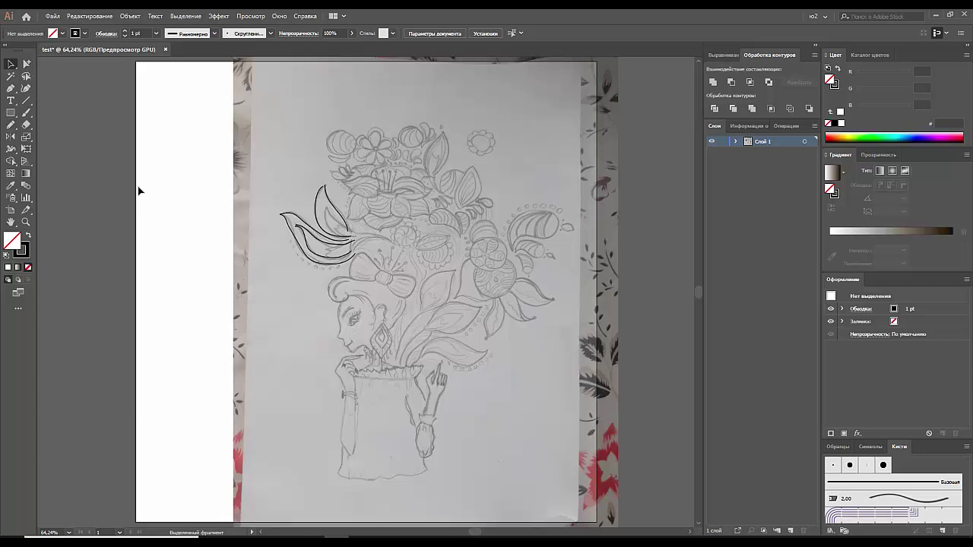
left_click(12, 113)
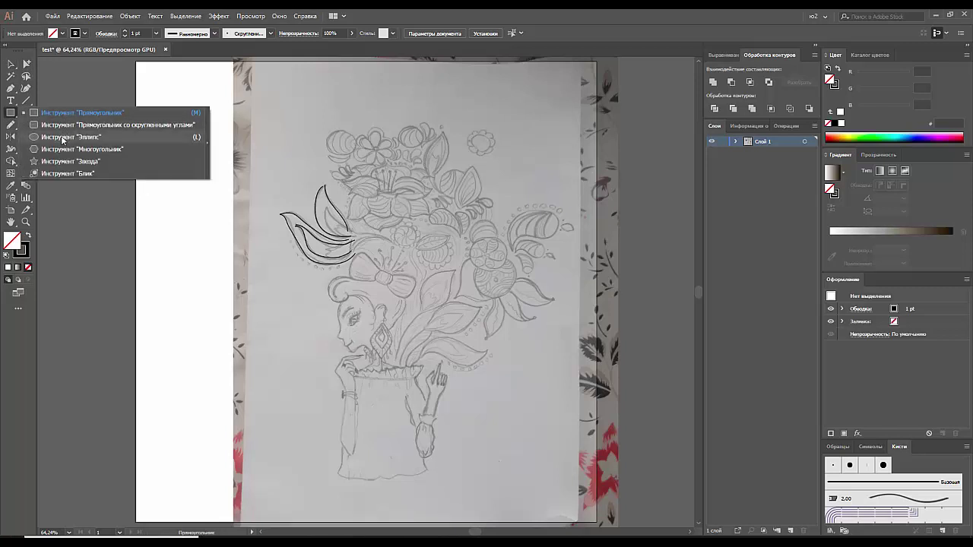
Draw a circle over the top of the bouquet and fill it pale yellow F9FF89.
left_click(71, 137)
left_click_drag(395, 138, 490, 201)
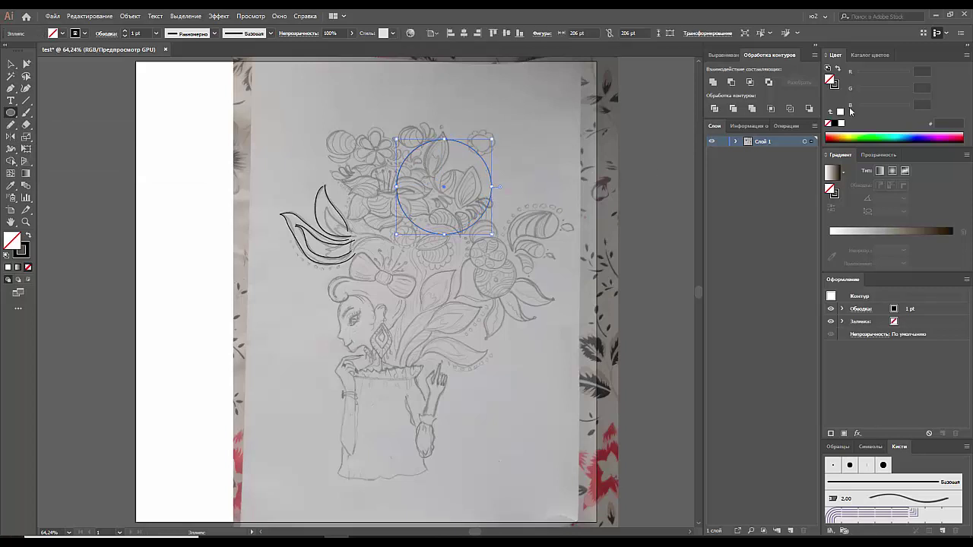
left_click_drag(836, 135, 850, 133)
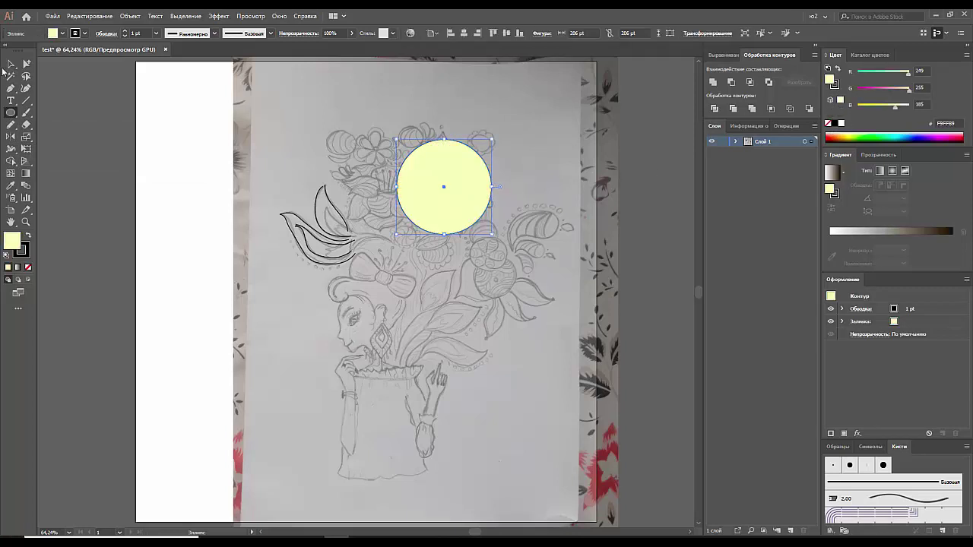
left_click(11, 64)
left_click(496, 162)
left_click(461, 190)
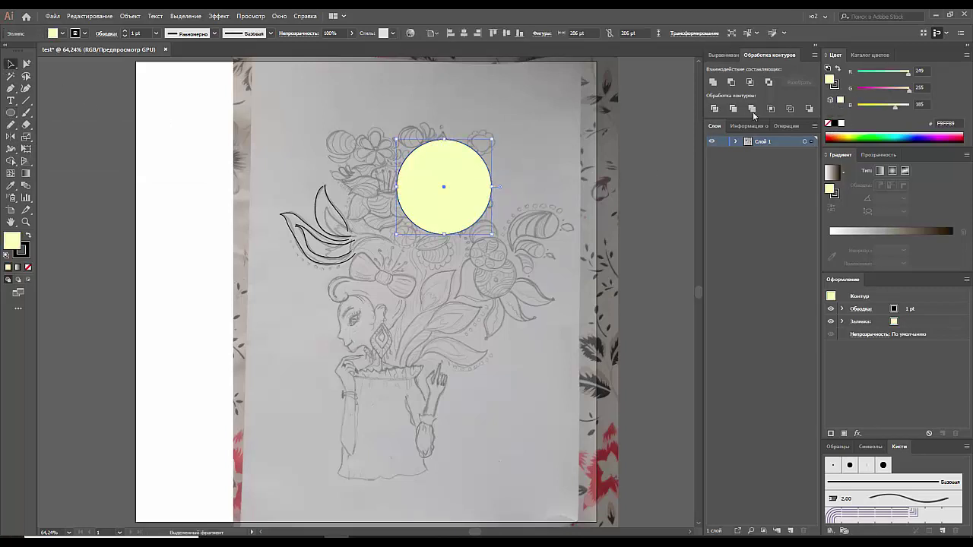
Set the circle's stroke to None and move it to the page's top right.
left_click(836, 85)
left_click(828, 123)
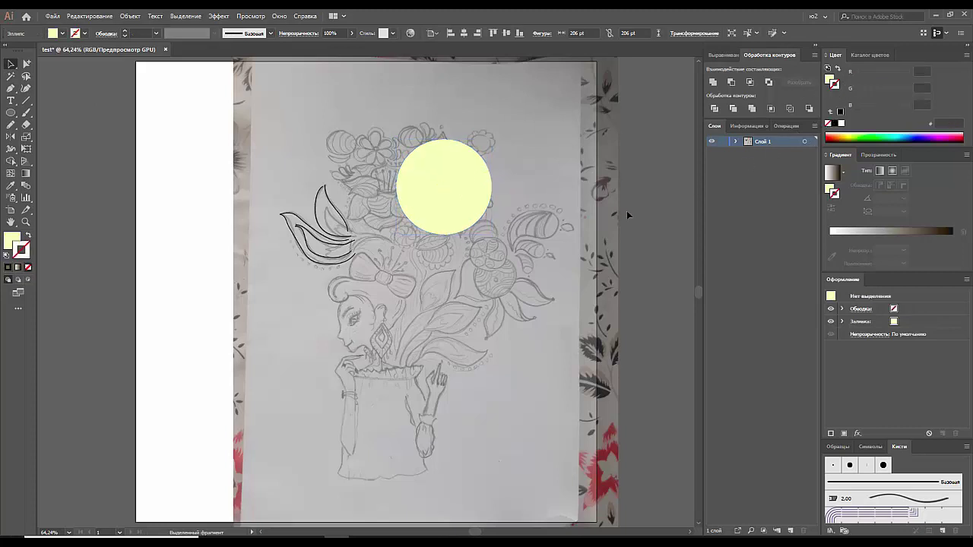
left_click_drag(478, 202, 543, 136)
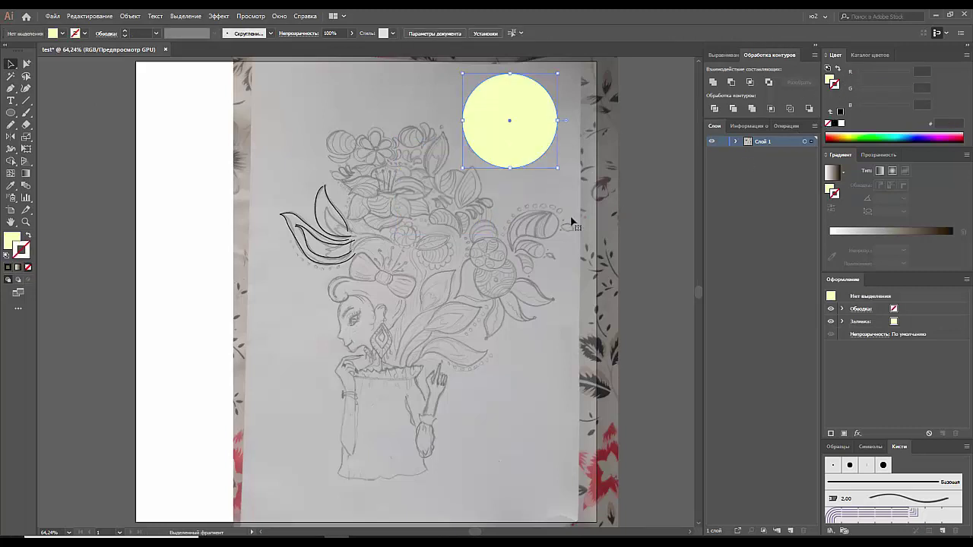
left_click(529, 226)
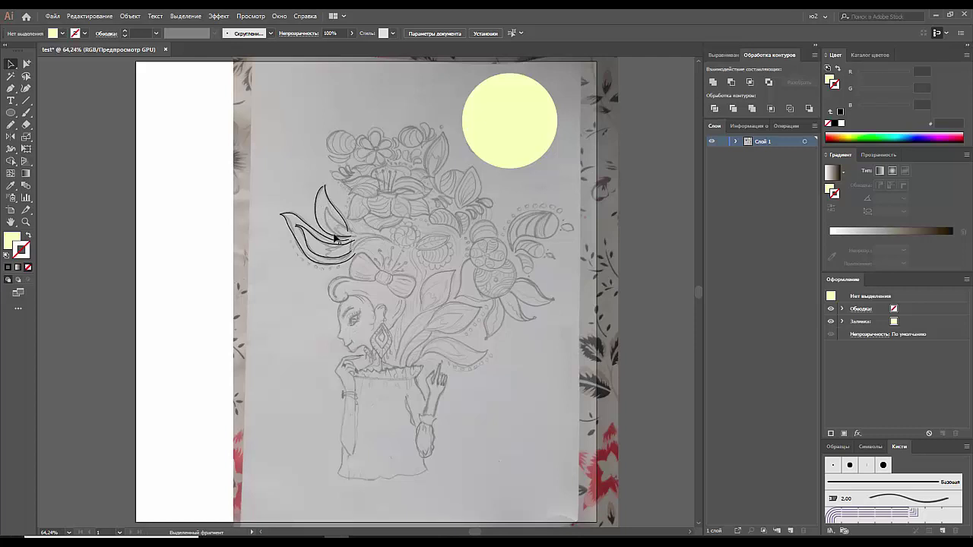
Pencil-trace the right paisley, give it a black 1 pt stroke, and zoom in on it.
left_click(11, 126)
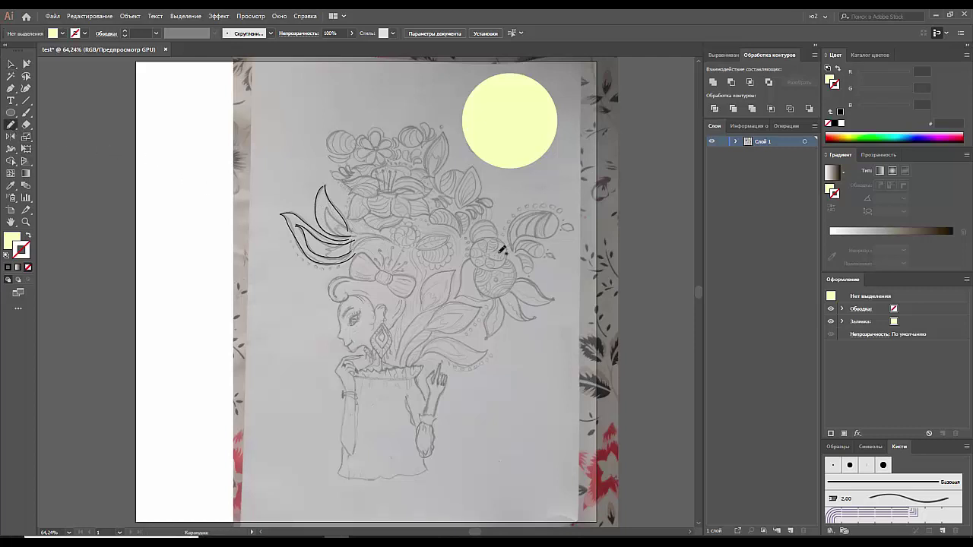
mouse_move(511, 249)
left_mouse_down()
mouse_move(538, 209)
mouse_move(561, 226)
mouse_move(560, 237)
mouse_move(527, 236)
mouse_move(514, 246)
left_mouse_up()
left_click_drag(514, 247, 519, 240)
left_click(10, 64)
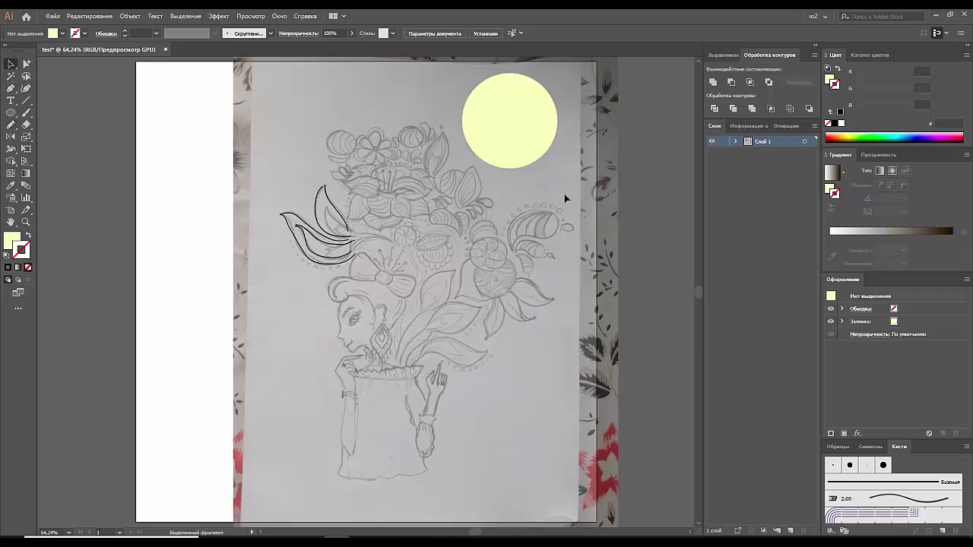
left_click(541, 227)
left_click(840, 114)
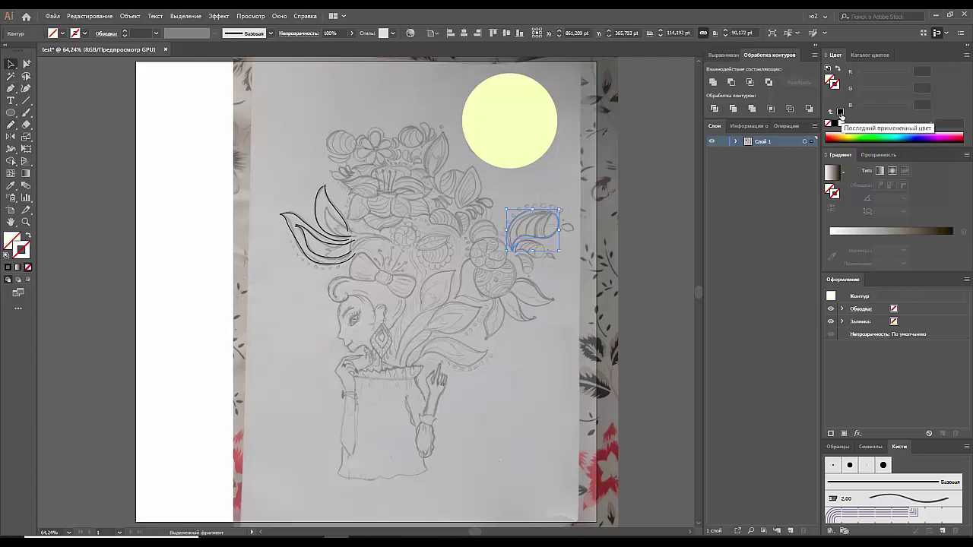
key("z")
left_click_drag(510, 248, 572, 250)
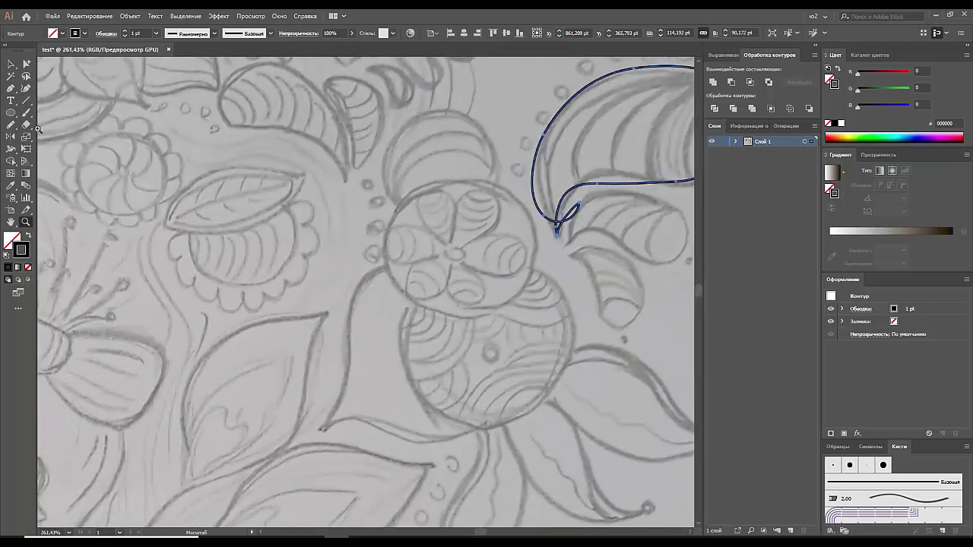
Remove the extra anchor point at the paisley's tip with Delete Anchor Point.
left_click(15, 126)
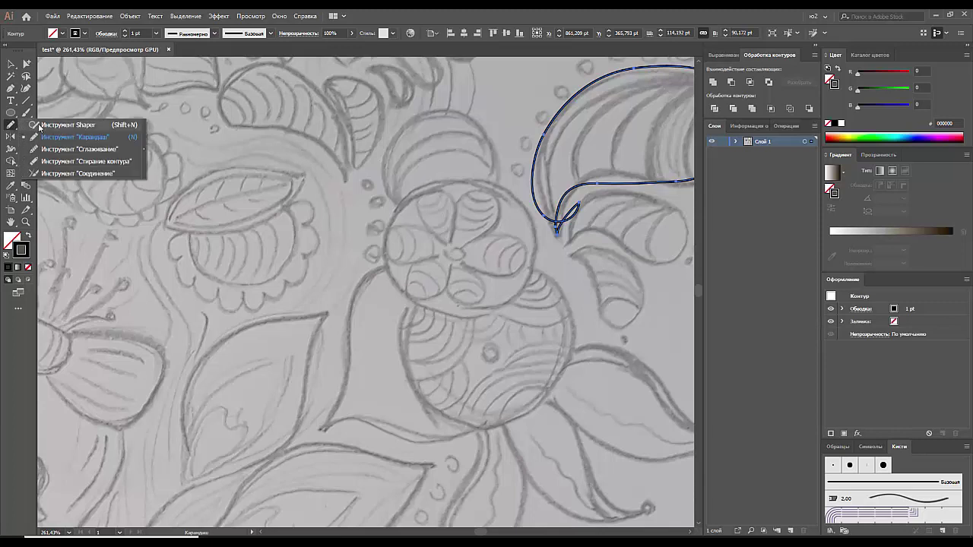
left_click(10, 88)
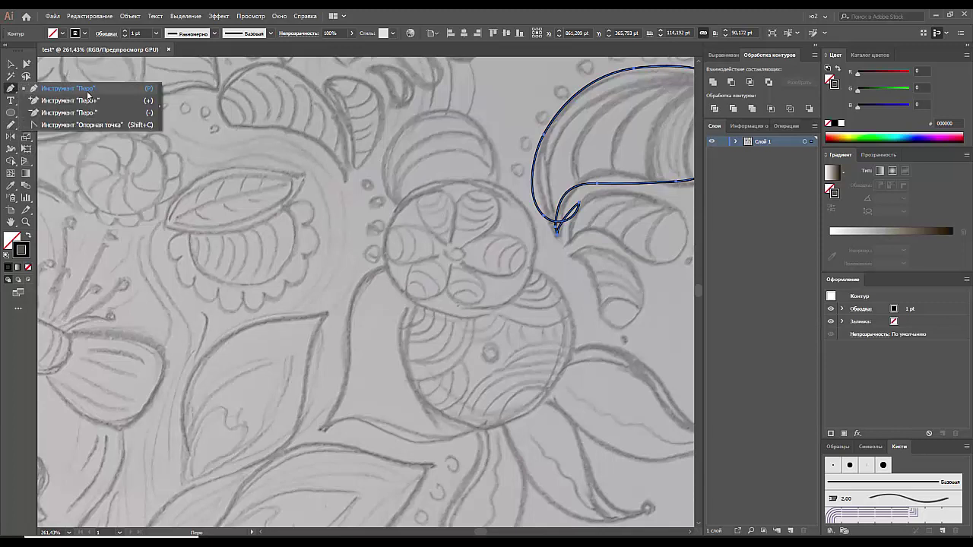
left_click(91, 115)
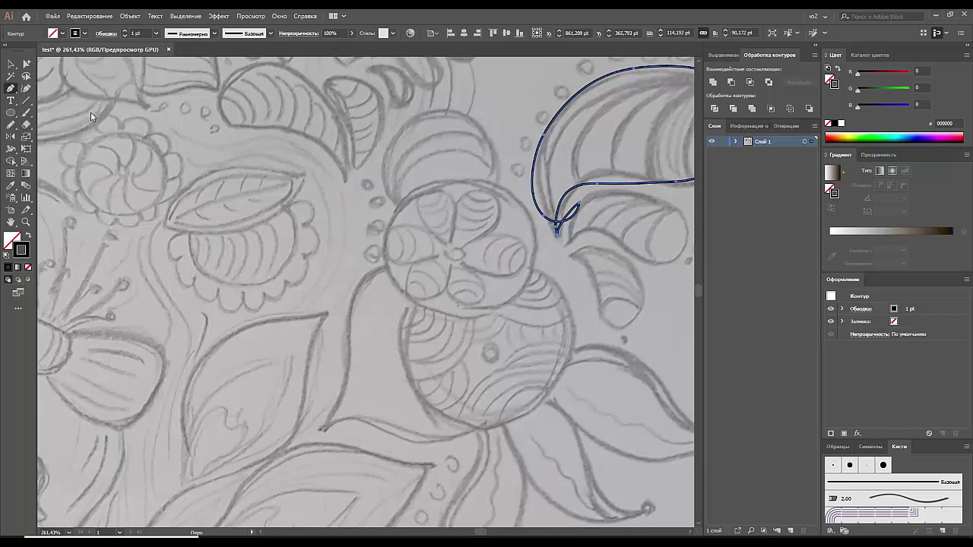
left_click(577, 204)
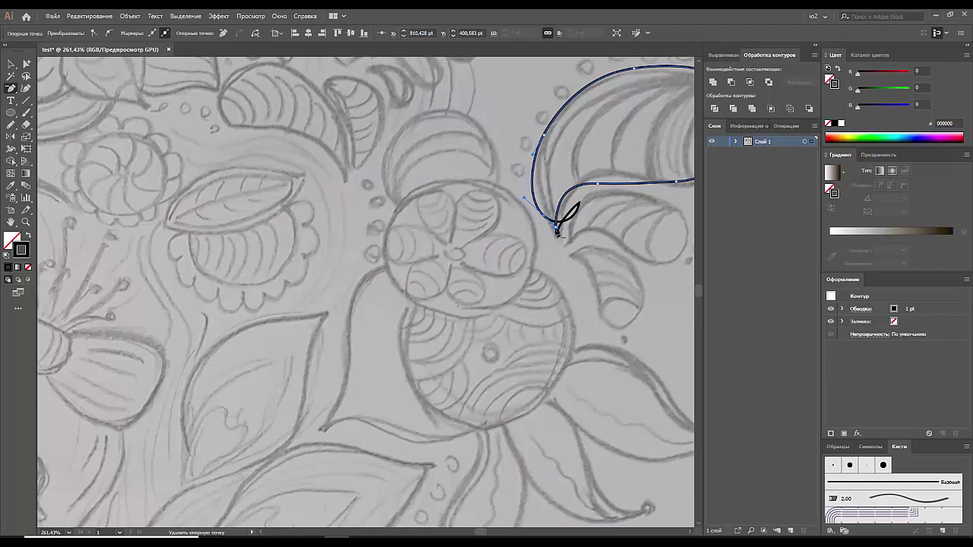
left_click(557, 229)
key("Return")
Reshape the paisley's bottom tip and left curve with Direct Selection.
left_click(547, 216, "ctrl")
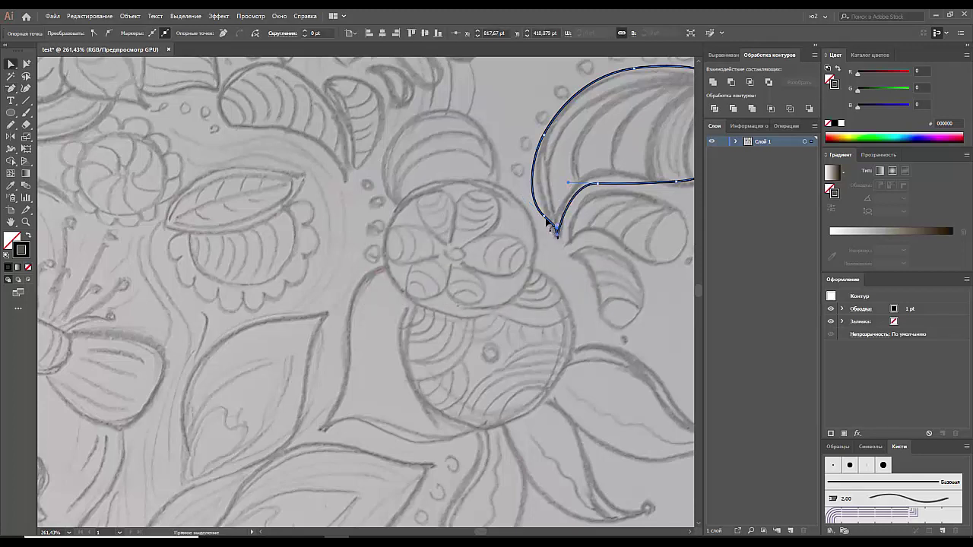
left_click(555, 228)
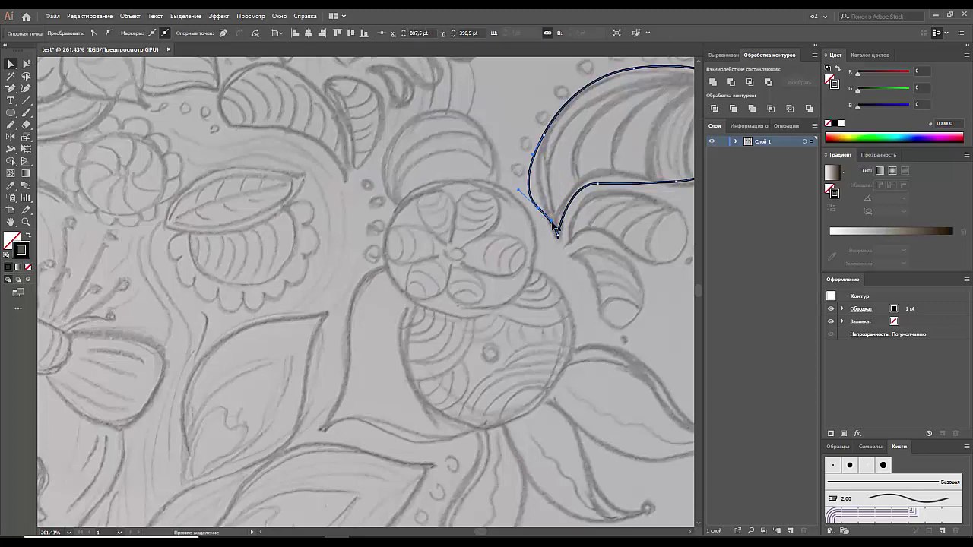
left_click_drag(555, 227, 541, 221)
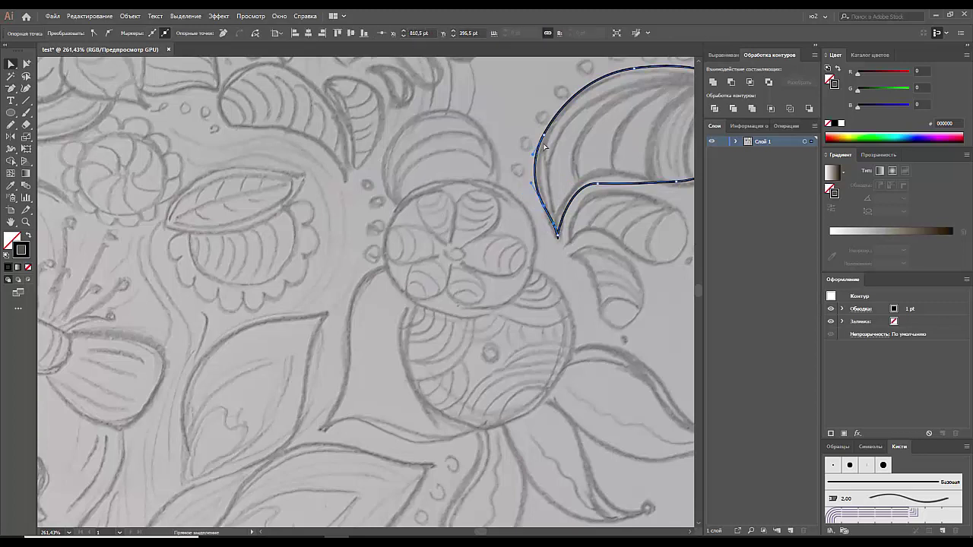
left_click(606, 181)
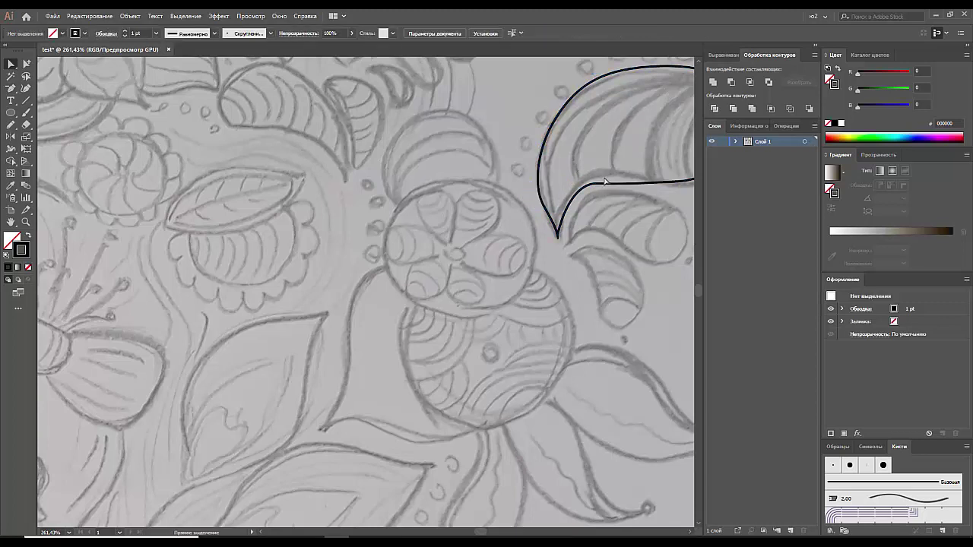
mouse_move(605, 181)
left_mouse_down()
mouse_move(630, 178)
mouse_move(589, 185)
mouse_move(623, 160)
left_mouse_up()
Zoom in and nudge the paisley's bottom anchor, undoing a trial handle change.
key("ctrl+equal")
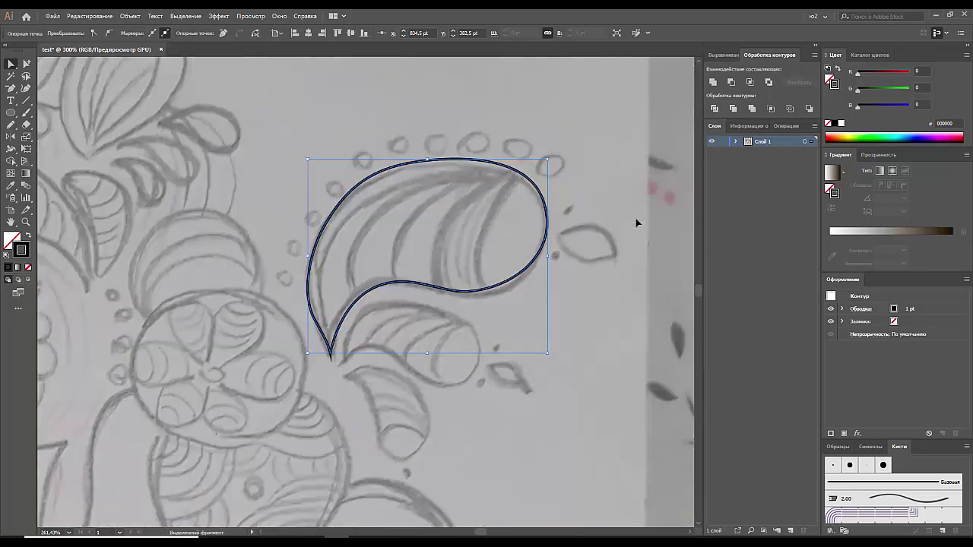
key("ctrl+equal")
left_click(480, 264)
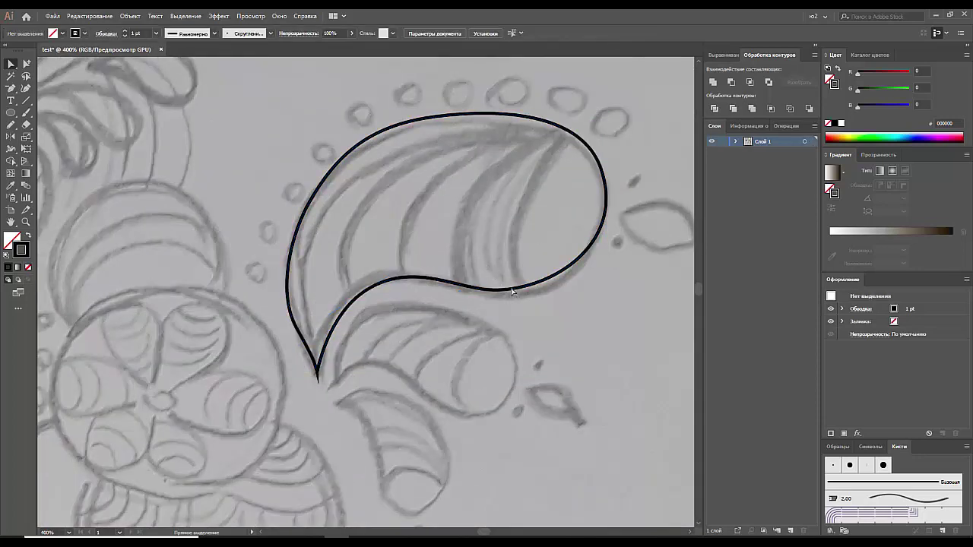
left_click(501, 291)
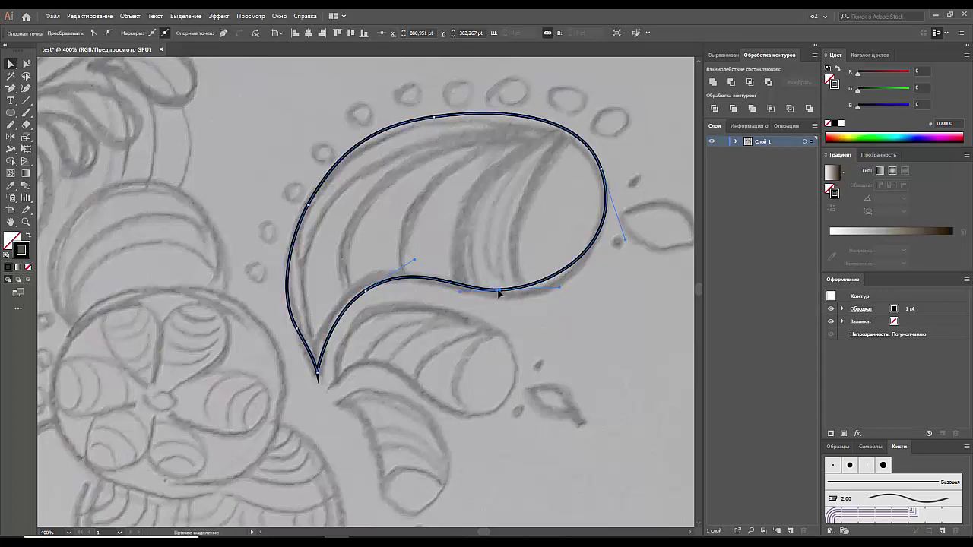
left_click_drag(499, 291, 503, 295)
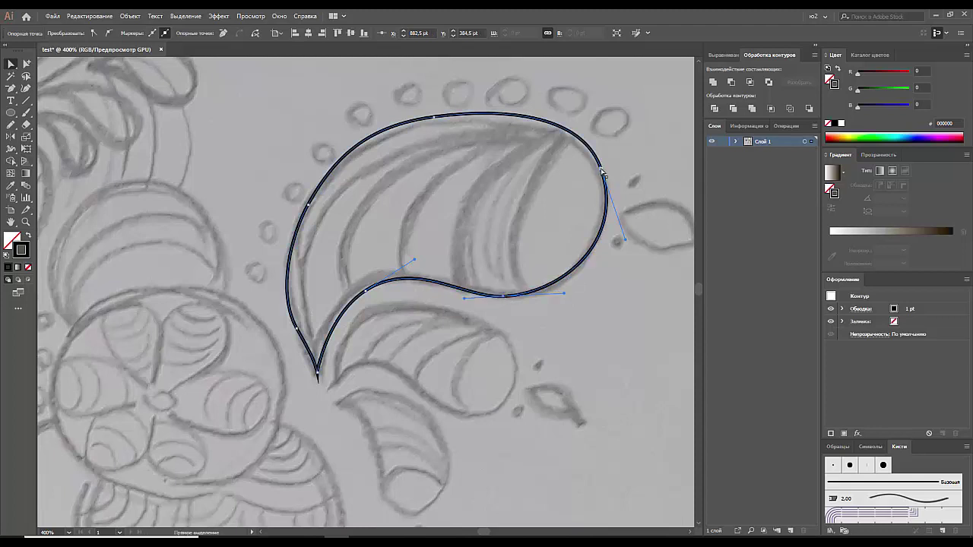
left_click_drag(602, 173, 606, 182)
key("ctrl+z")
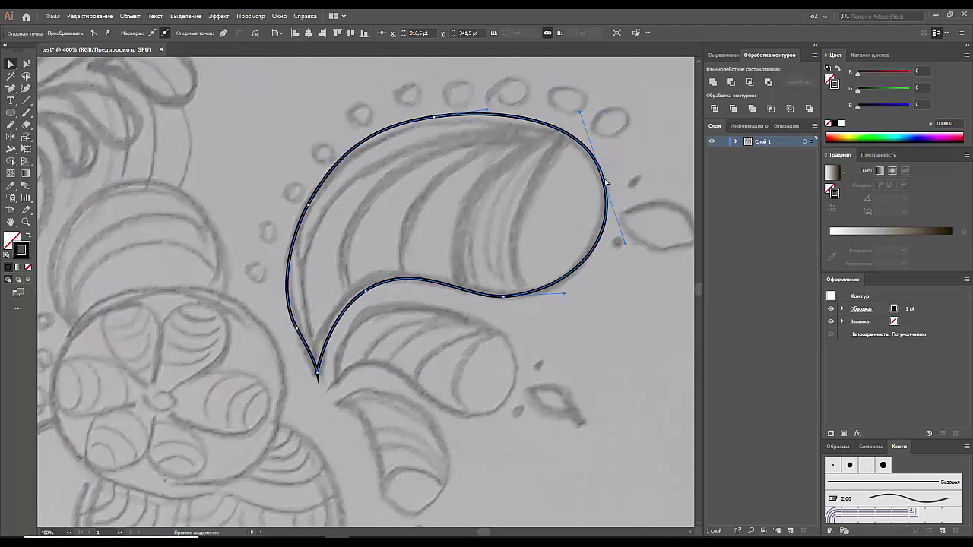
Reshape the curve above the paisley's pointed tip, then fit the artboard in the window.
left_click(434, 119)
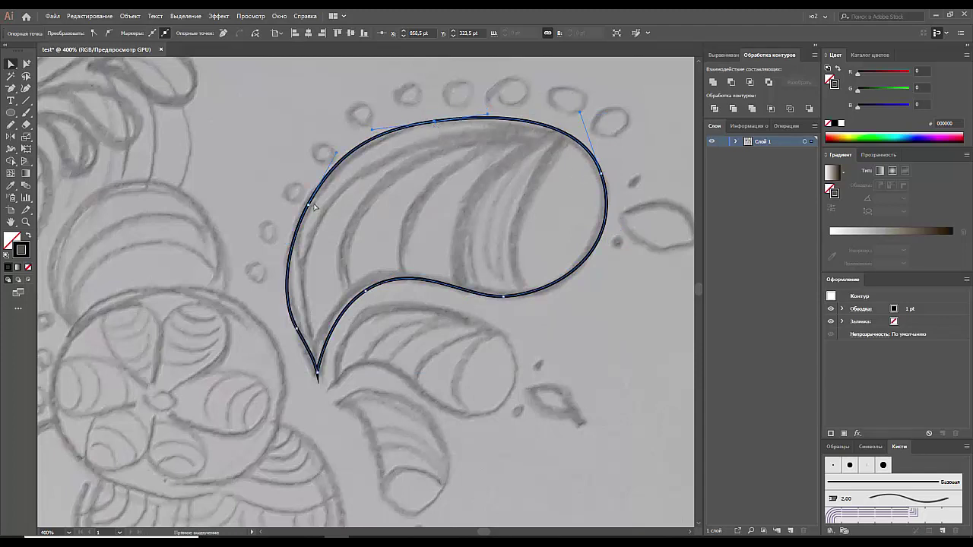
left_click(296, 328)
left_click(317, 370)
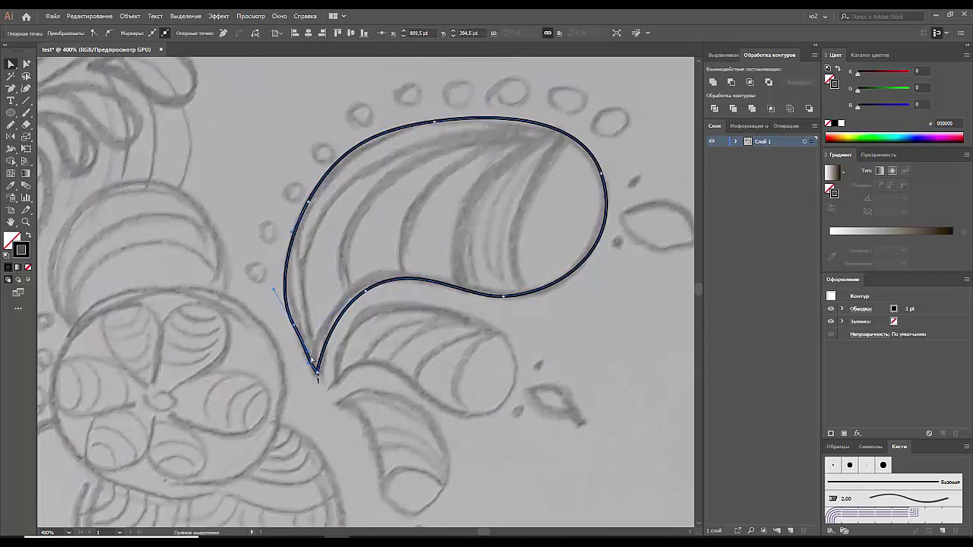
left_click_drag(308, 354, 295, 337)
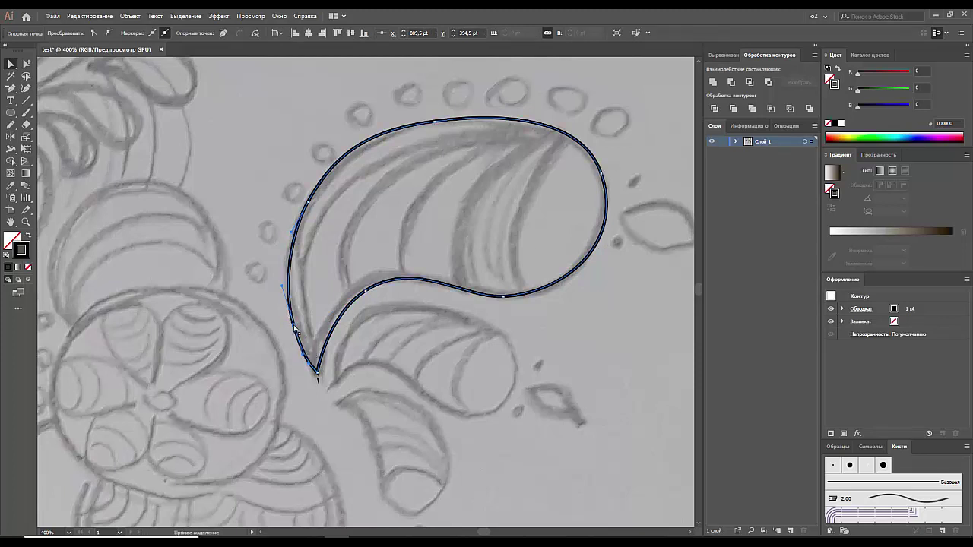
left_click(318, 283)
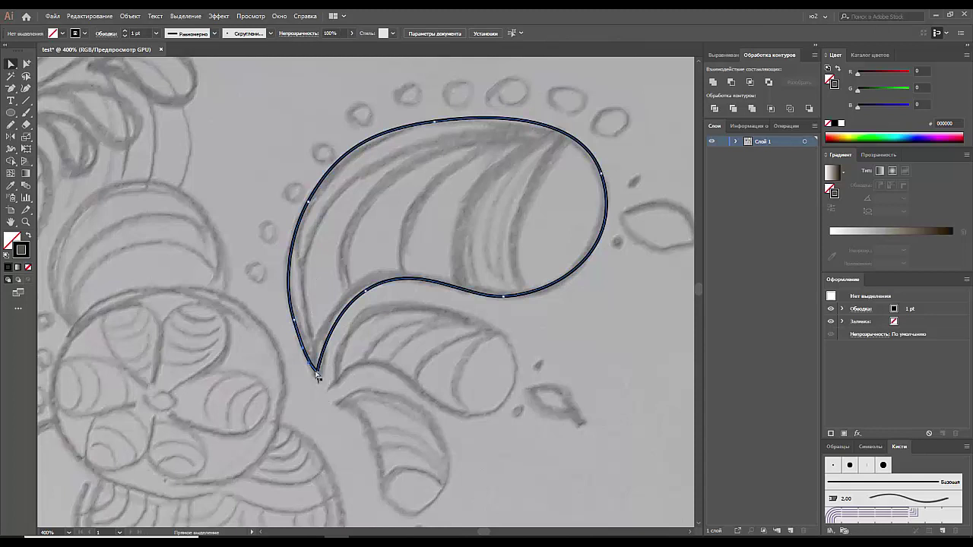
left_click(317, 371)
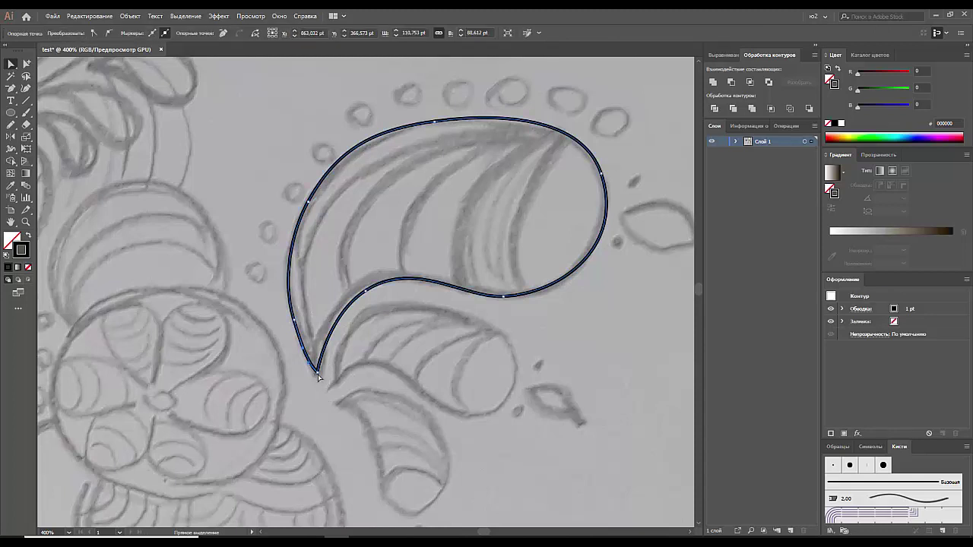
left_click(361, 383)
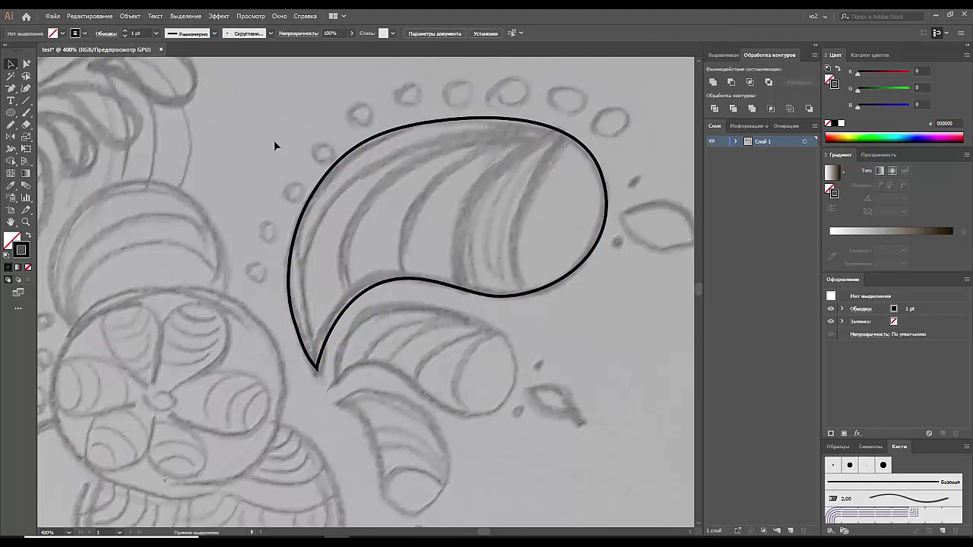
key("ctrl+0")
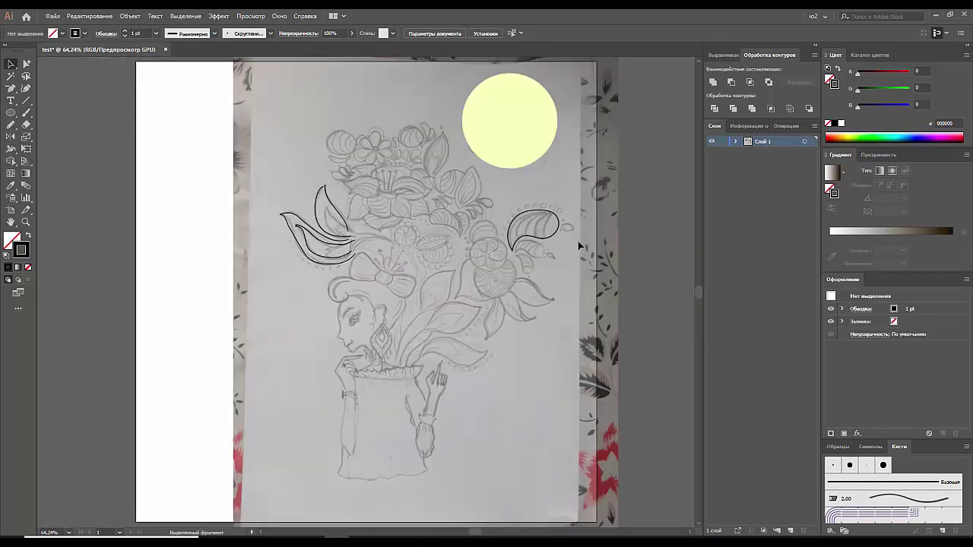
left_click(545, 225)
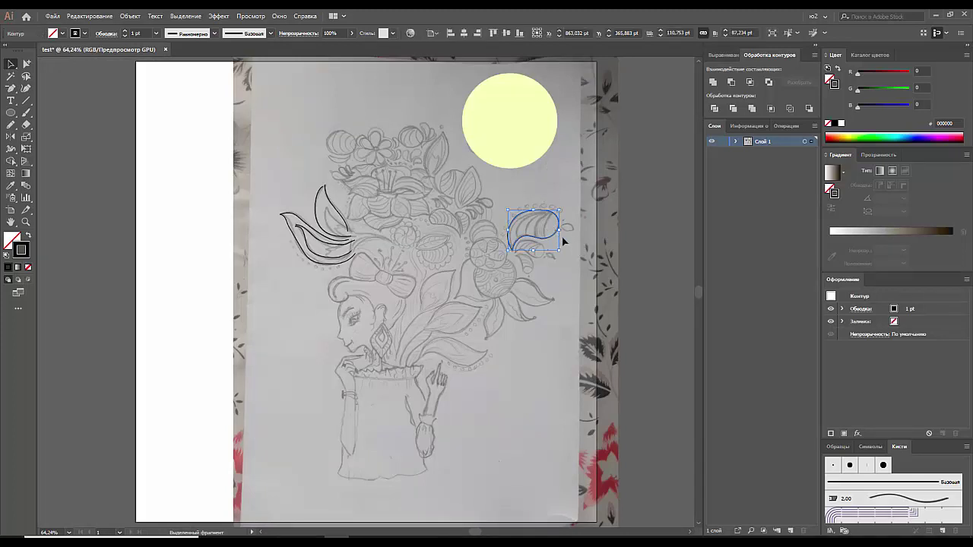
left_click(578, 238)
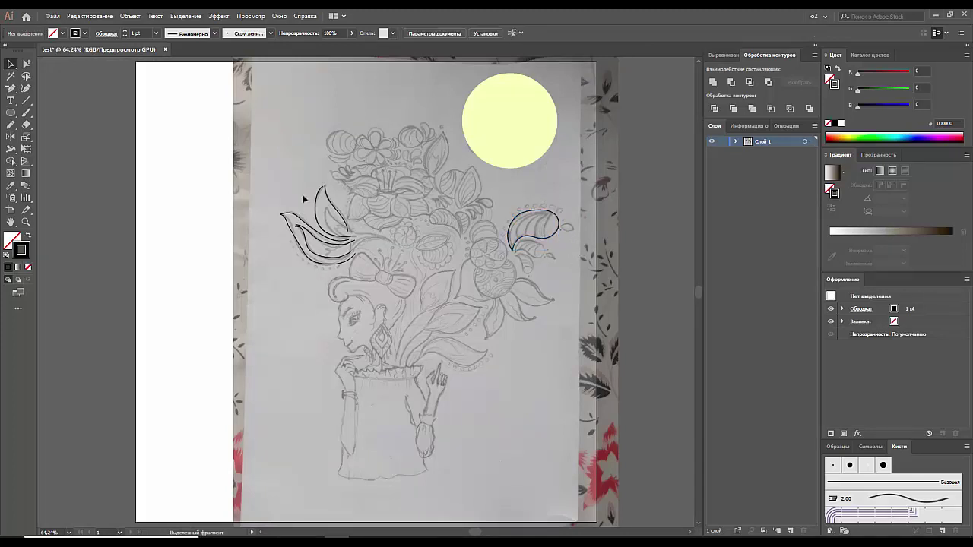
Show the Document Info panel with its Objects statistics.
left_click(358, 190)
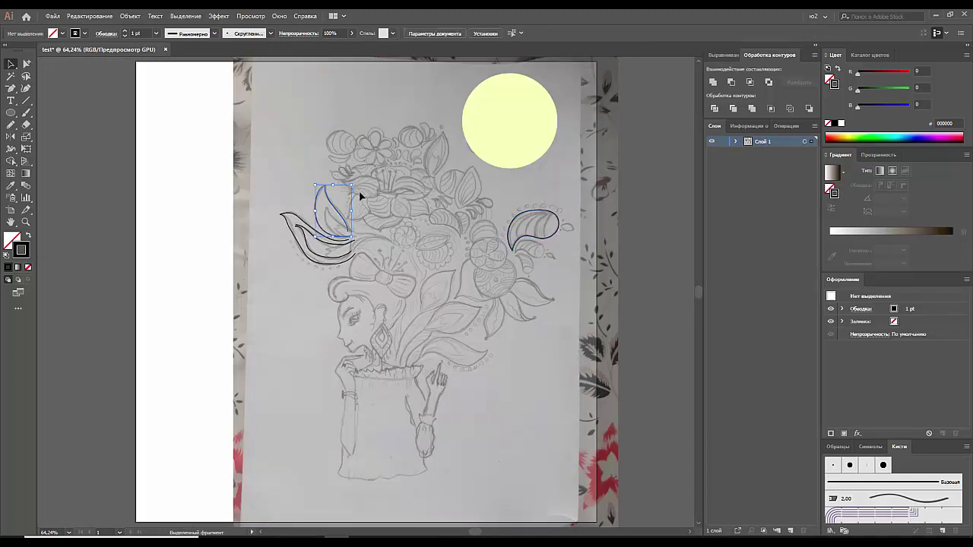
left_click(545, 224)
left_click(748, 126)
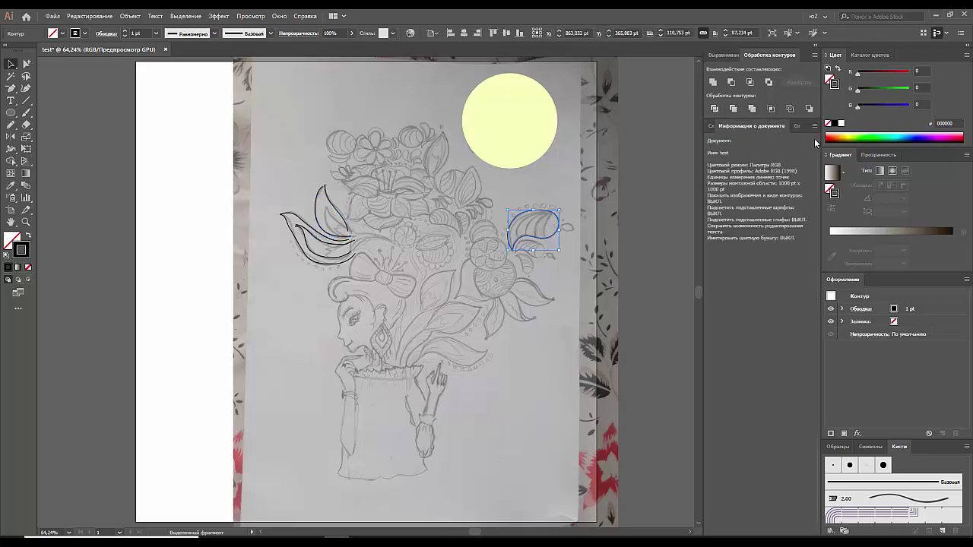
left_click(815, 126)
left_click(843, 155)
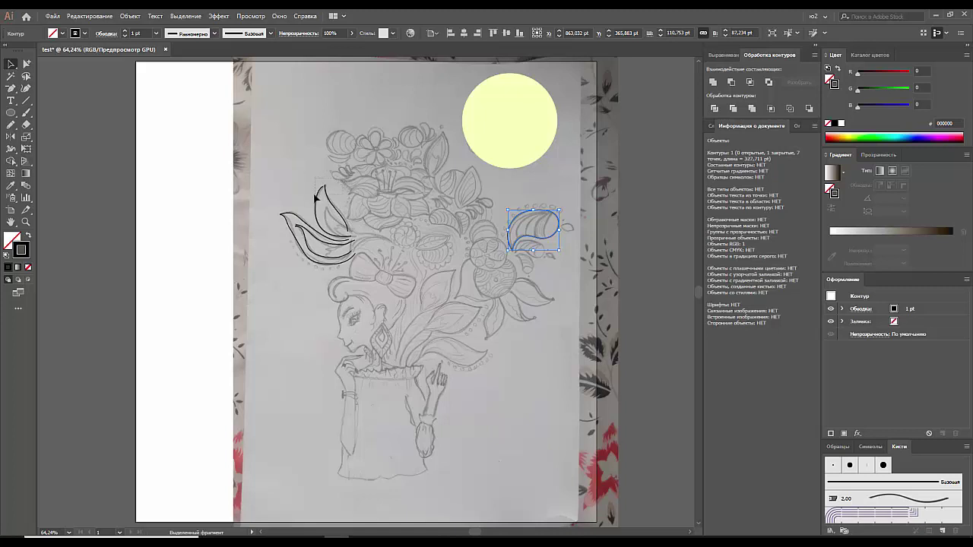
Check the left leaf's path counts by selecting its inner paths and single path.
left_click(315, 197)
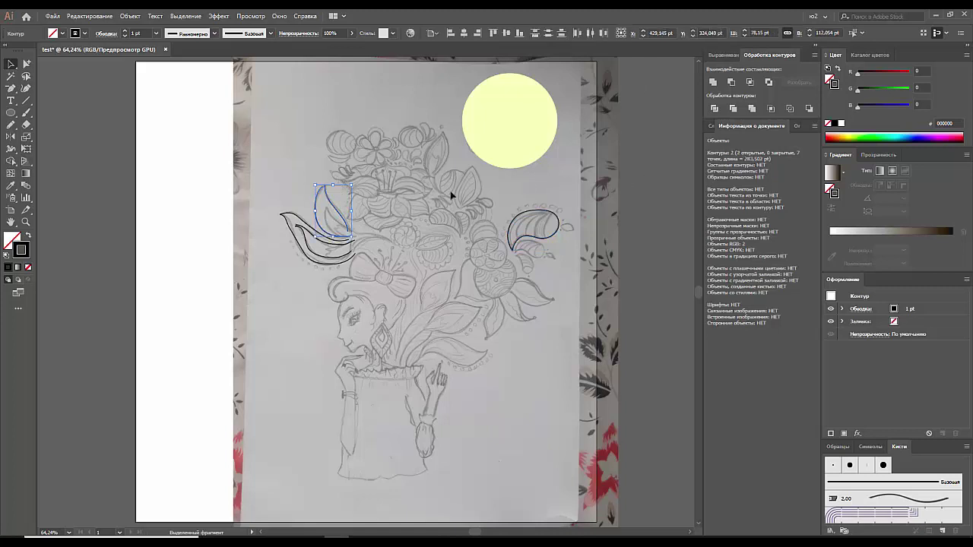
left_click(367, 215)
left_click(348, 228)
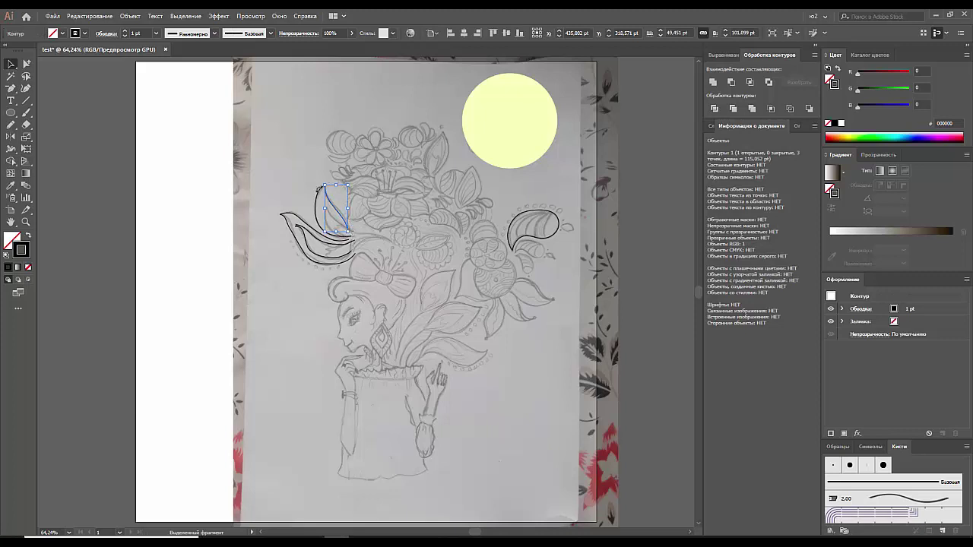
left_click(315, 170)
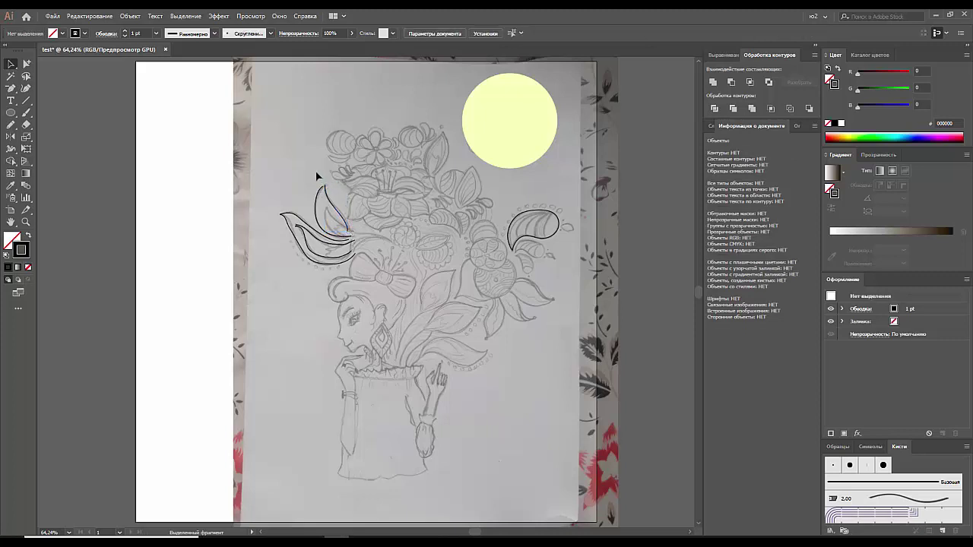
left_click(10, 125)
mouse_move(297, 133)
left_mouse_down()
mouse_move(291, 112)
mouse_move(310, 103)
mouse_move(310, 126)
left_mouse_up()
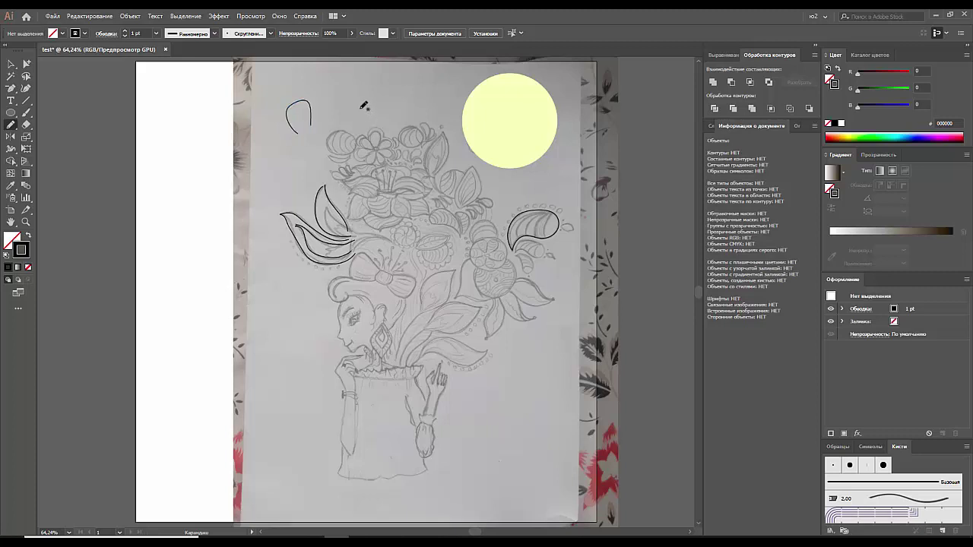
mouse_move(358, 105)
left_mouse_down()
mouse_move(343, 92)
mouse_move(368, 80)
mouse_move(376, 90)
mouse_move(358, 105)
left_mouse_up()
key("v")
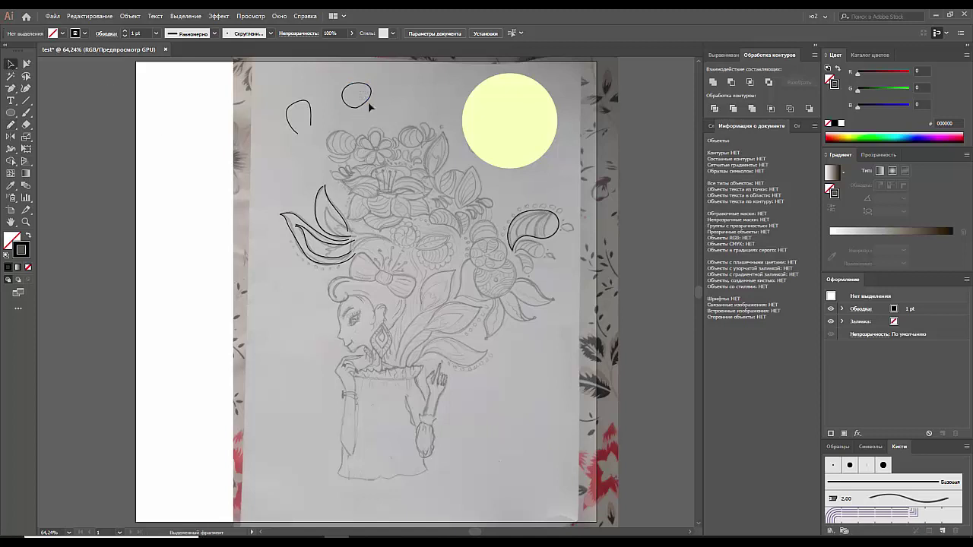
left_click(369, 106)
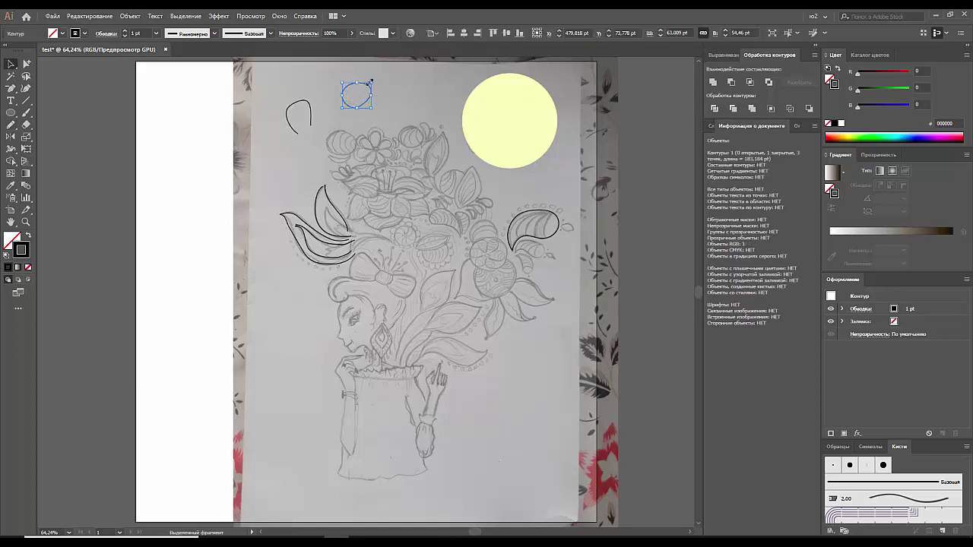
left_click(291, 129)
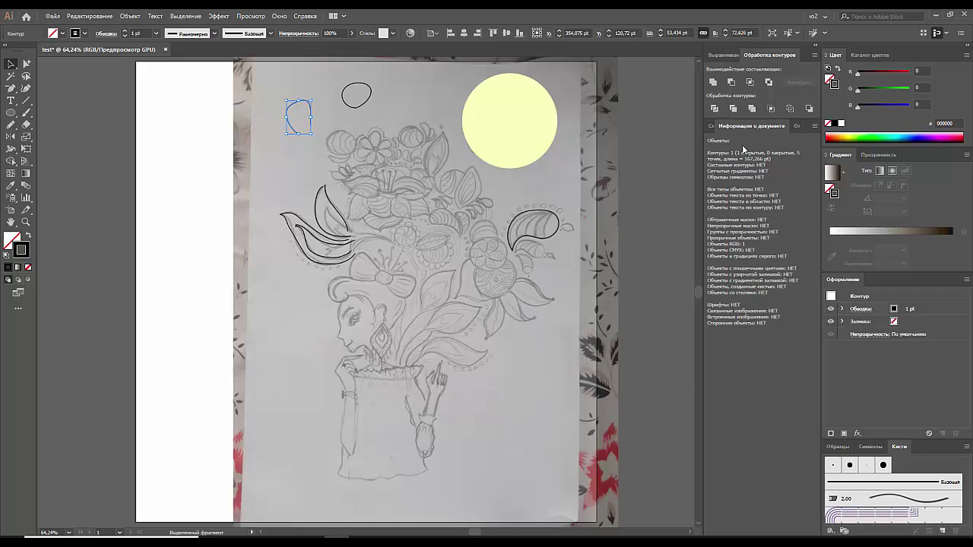
left_click(370, 96)
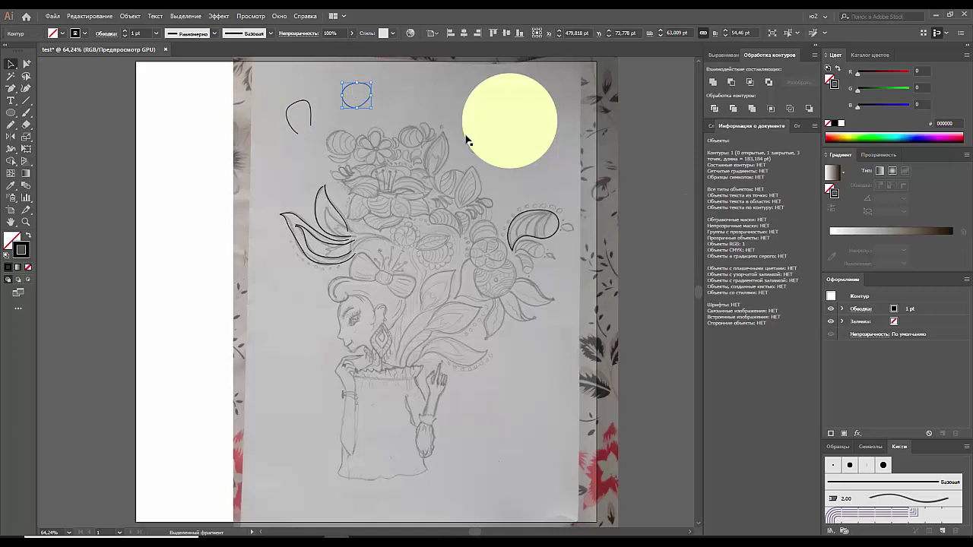
left_click_drag(397, 85, 285, 129)
key("Delete")
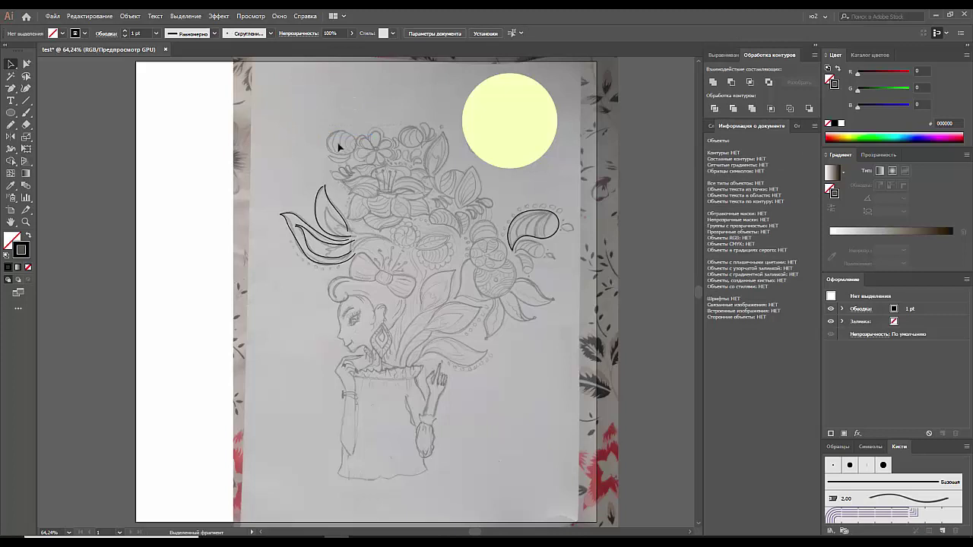
Expand the left leaf's inner lines with Fill and Stroke checked, then zoom in to inspect.
left_click(340, 198)
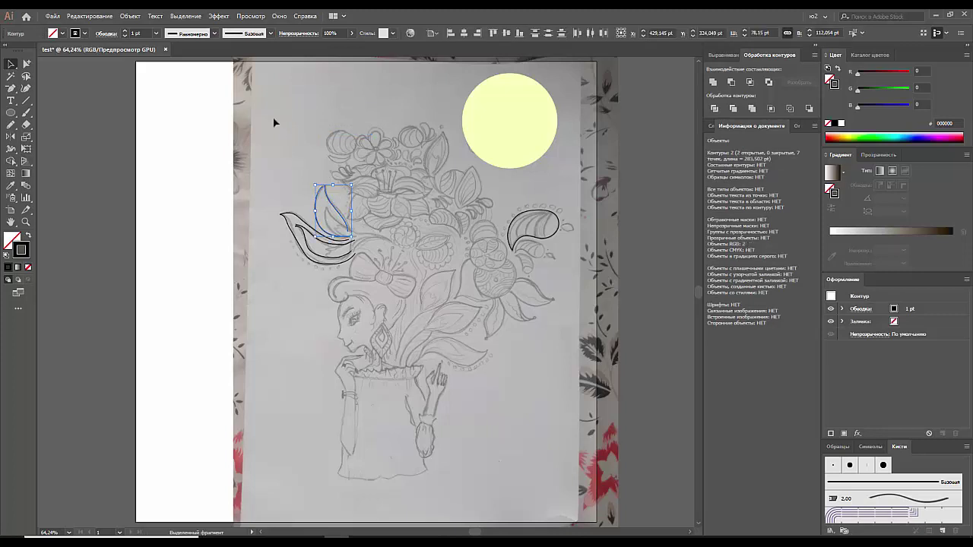
left_click(129, 16)
left_click(146, 126)
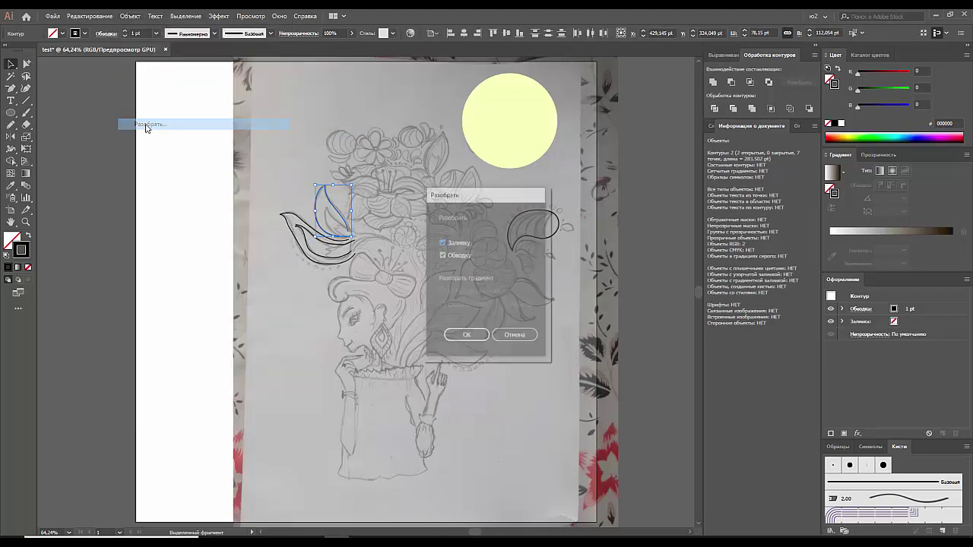
left_click(469, 335)
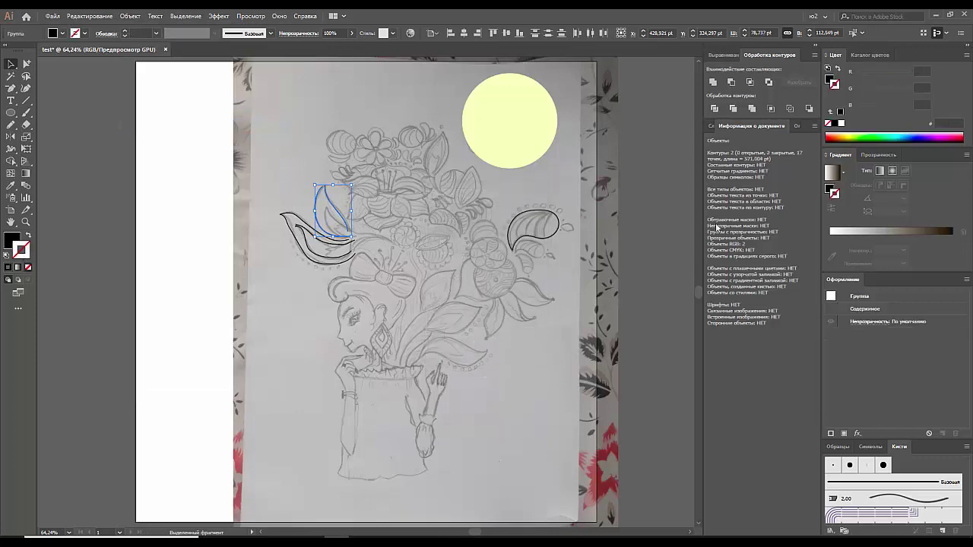
key("z")
mouse_move(313, 179)
left_mouse_down()
mouse_move(563, 274)
mouse_move(487, 90)
left_mouse_up()
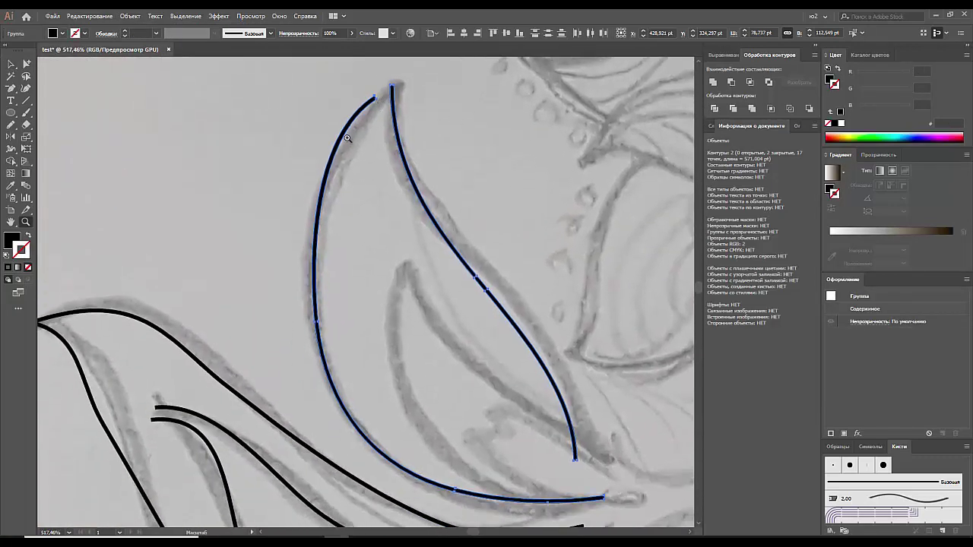
left_click(10, 62)
left_click(102, 91)
key("ctrl+0")
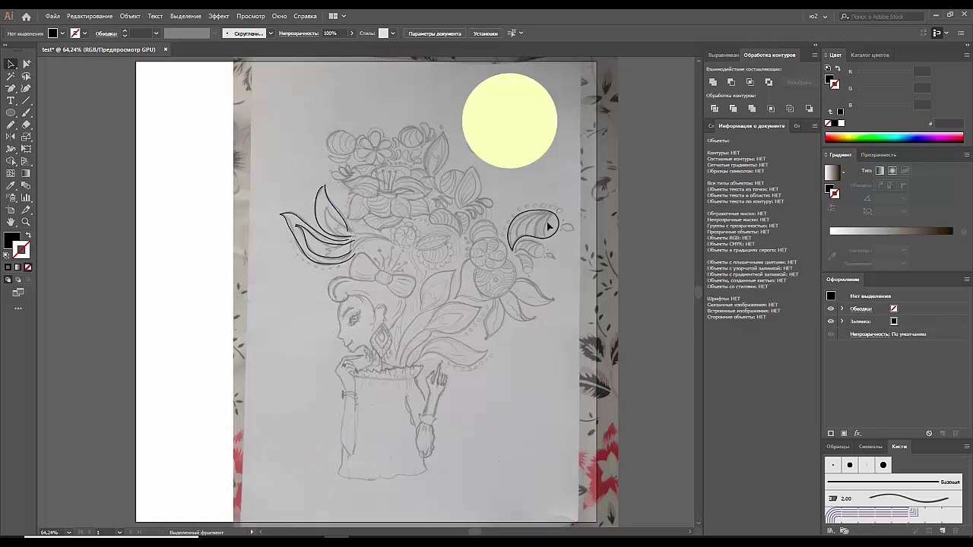
Test a green fill on the right paisley and a purple fill on the left leaf.
left_click(546, 224)
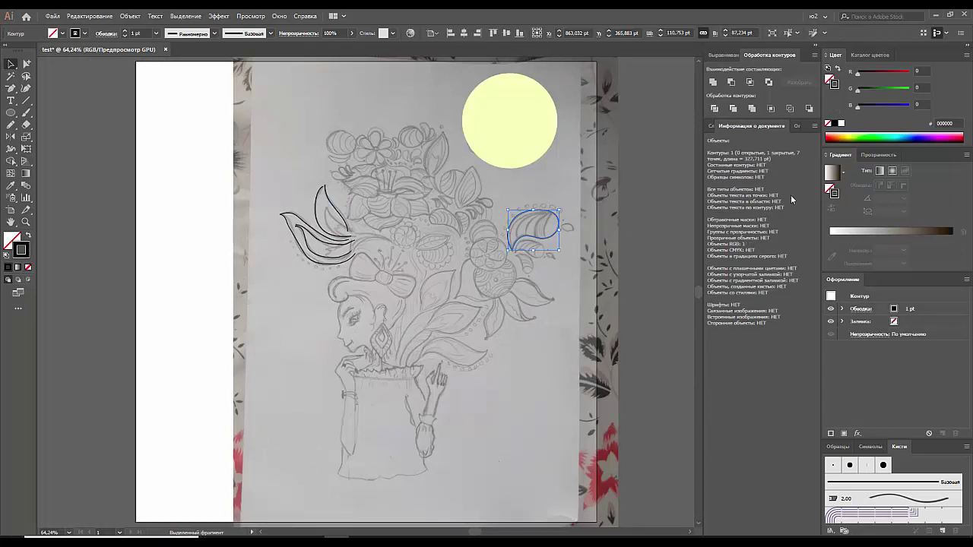
left_click(878, 135)
left_click(617, 231)
left_click(340, 190)
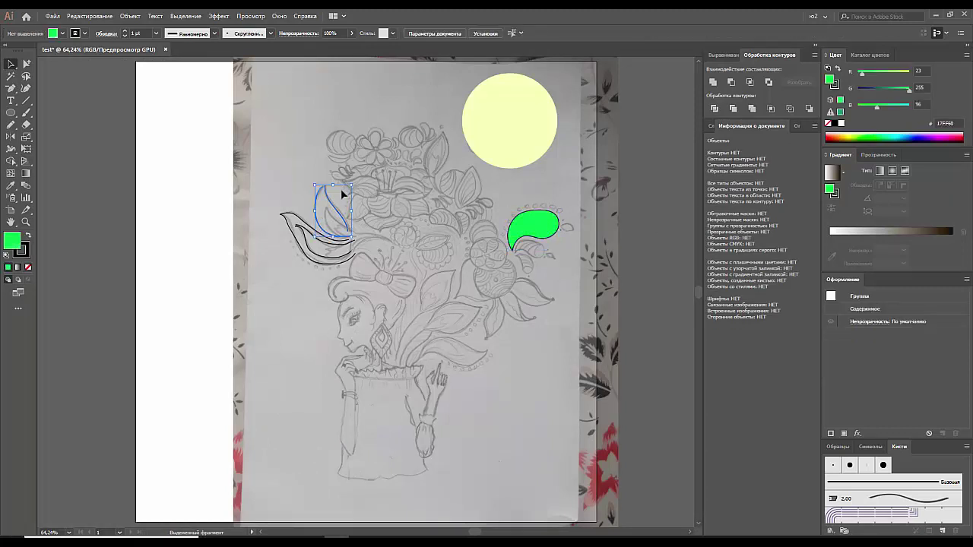
left_click(910, 137)
left_click(382, 230)
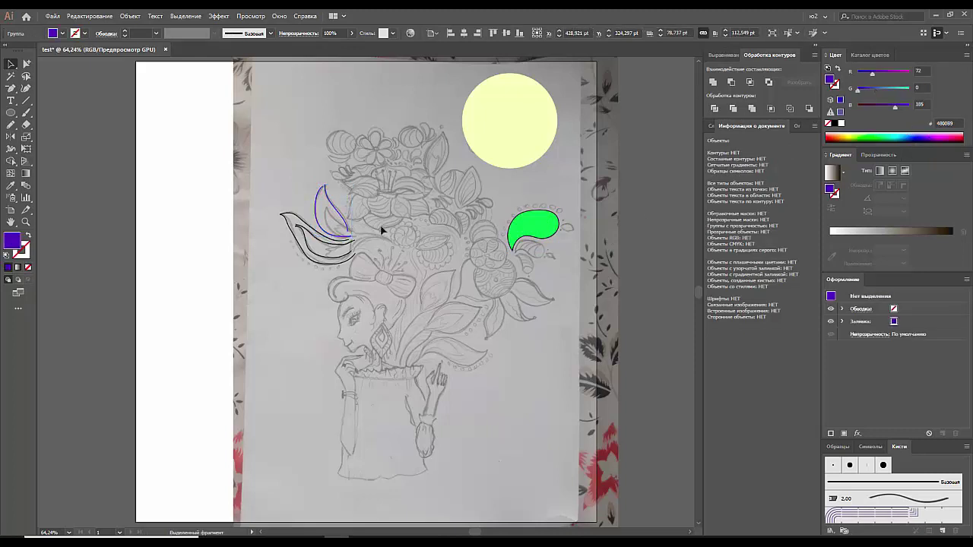
Change the left leaf's fill to darker green and set the paisley's fill to None.
left_click(321, 191)
left_click(874, 135)
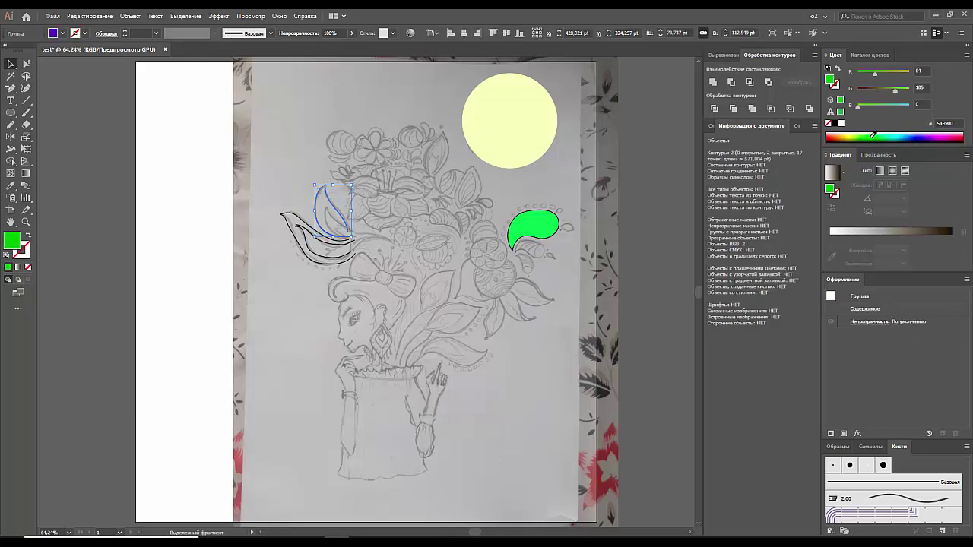
left_click(632, 176)
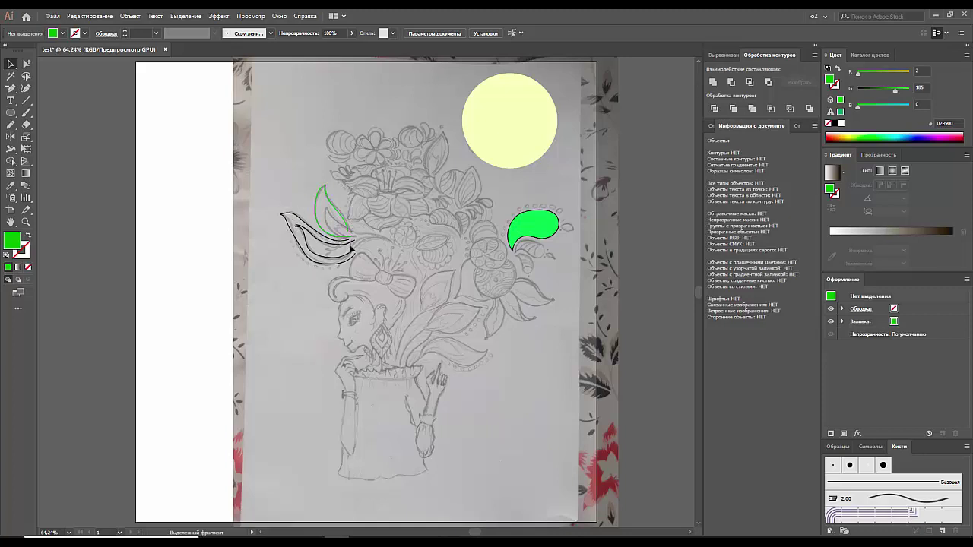
left_click(533, 229)
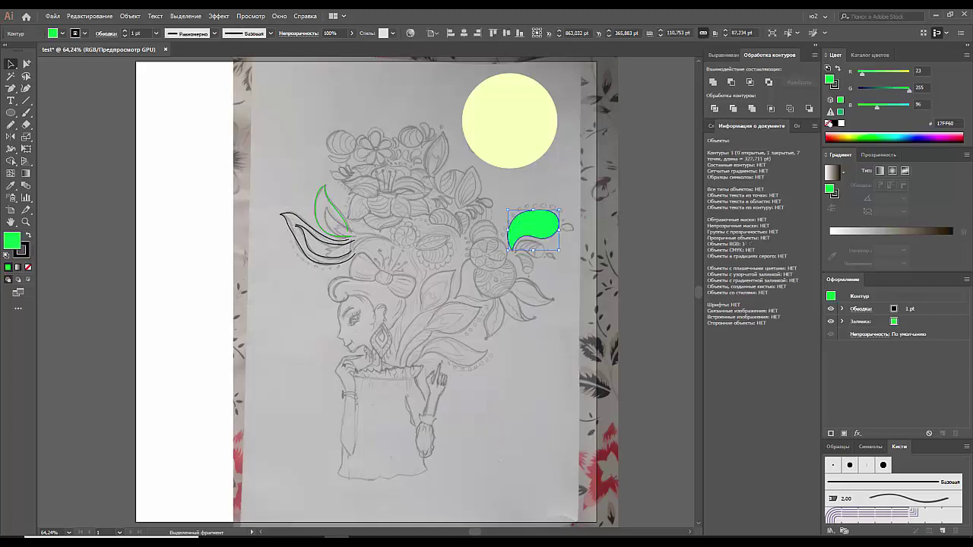
left_click(829, 124)
left_click(597, 231)
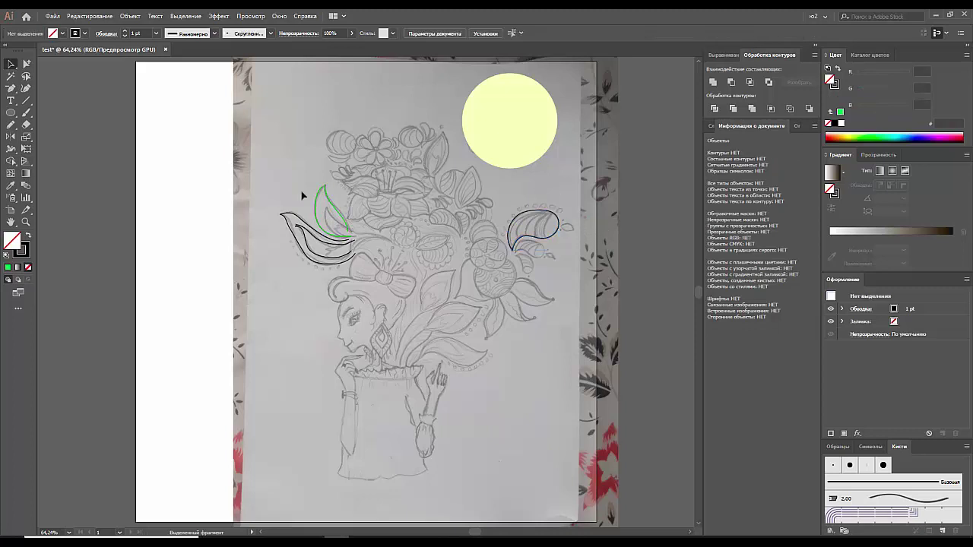
left_click_drag(355, 253, 363, 266)
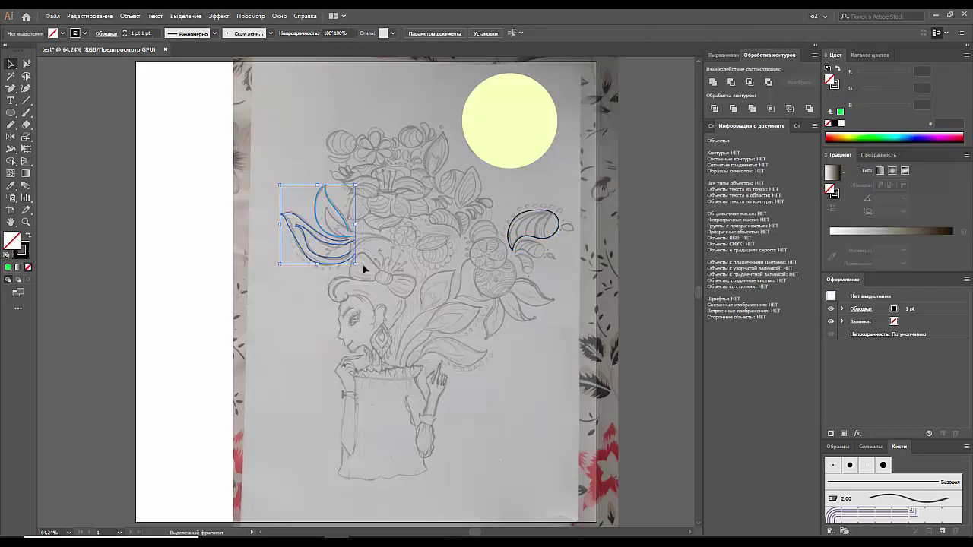
left_click(378, 264)
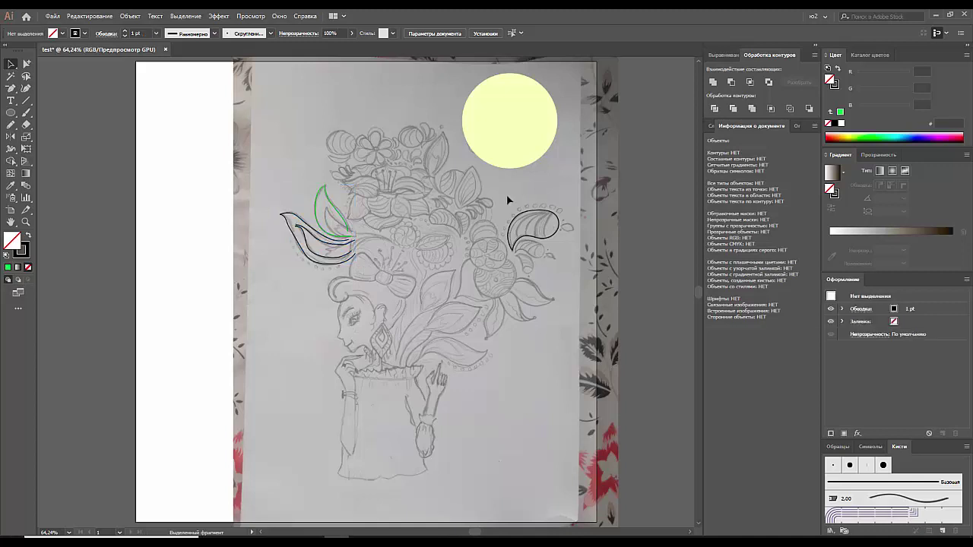
left_click(566, 245)
key("ctrl+shift+a")
left_click(527, 236)
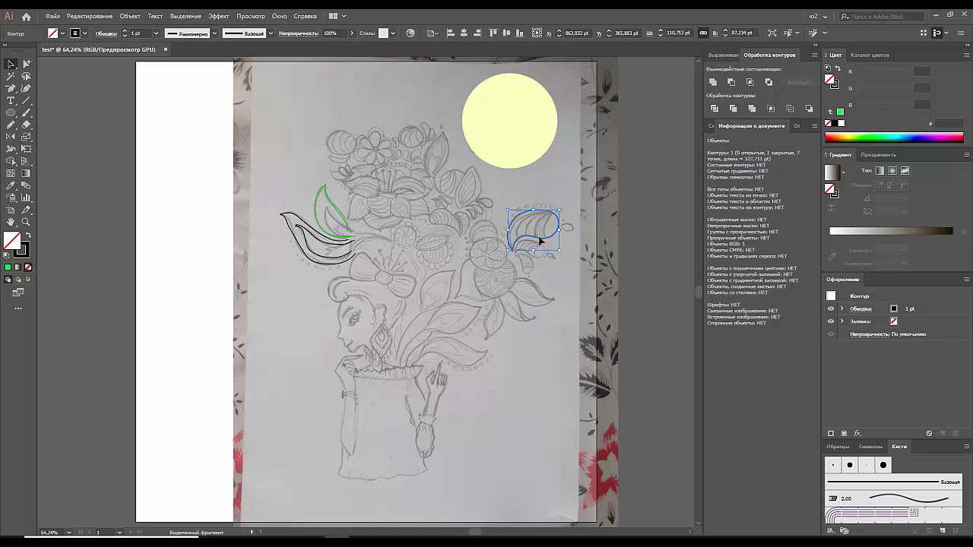
left_click(258, 164)
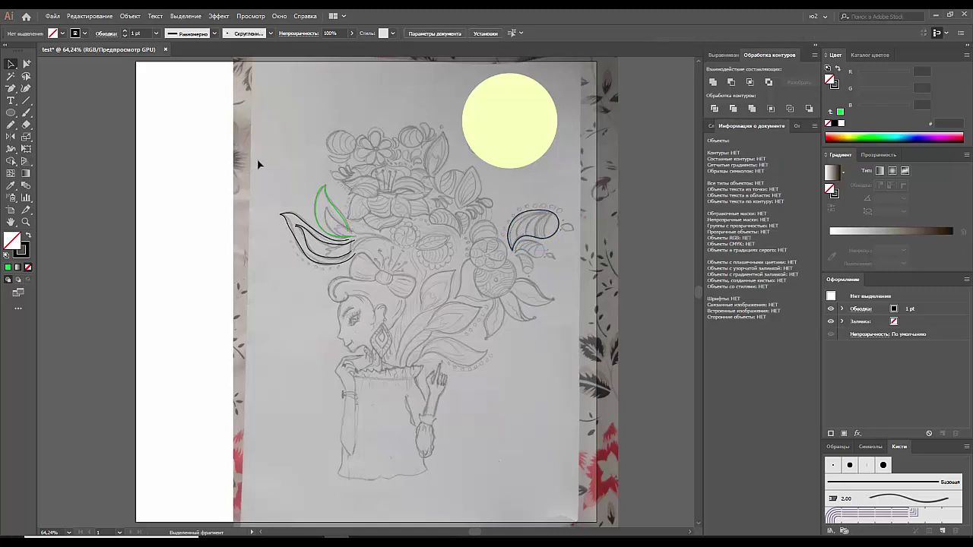
left_click_drag(370, 283, 373, 286)
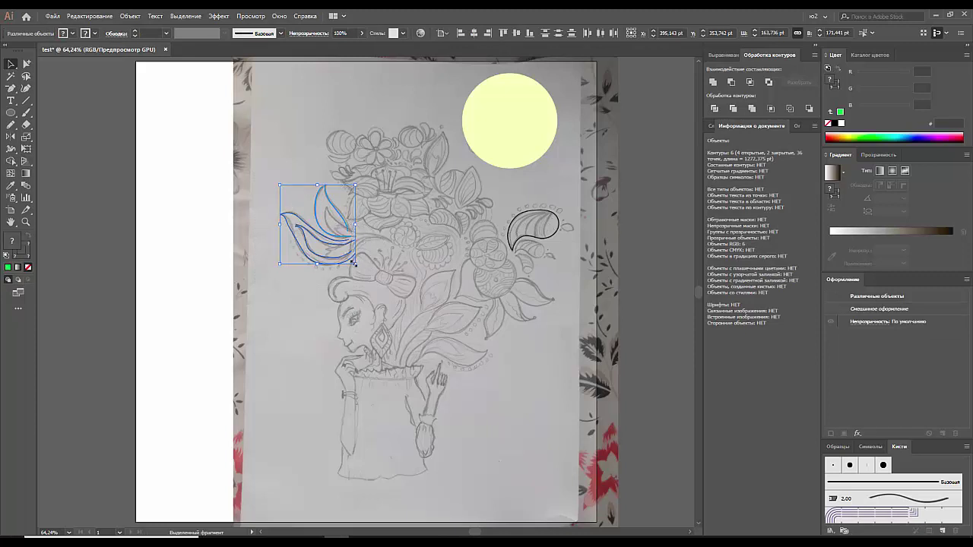
key("ctrl+z")
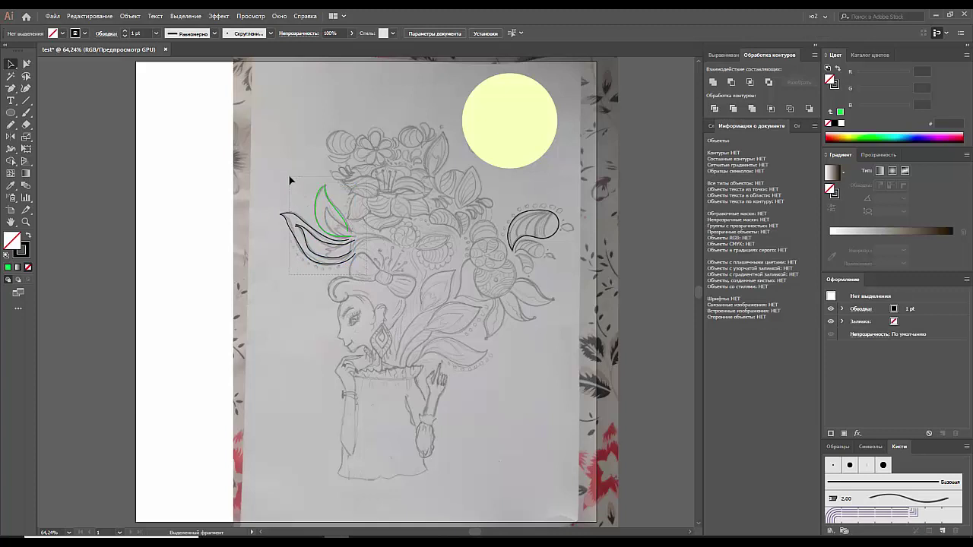
key("ctrl+shift+z")
left_click(301, 177)
At 100% zoom, pencil-trace the small drop beneath the paisley and fill both shapes blue.
key("ctrl+1")
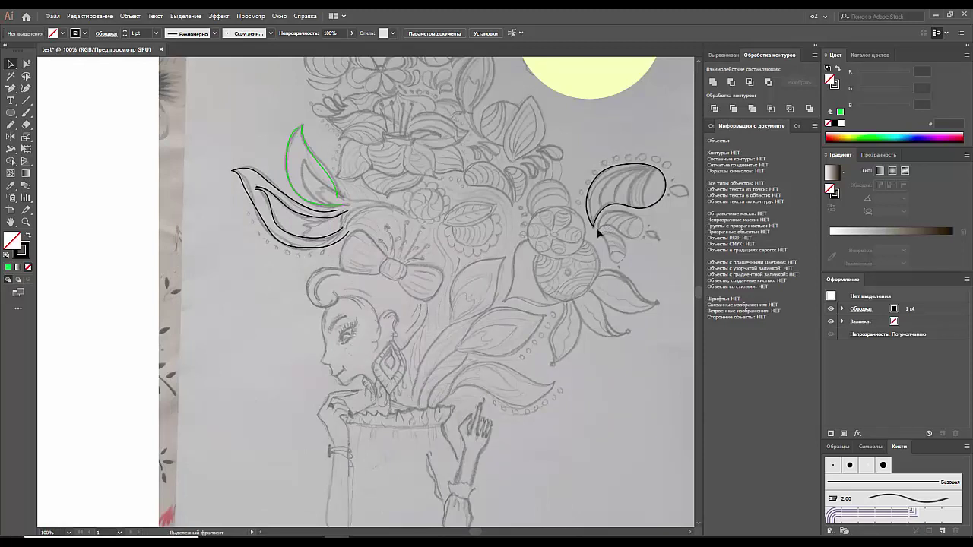
key("n")
mouse_move(598, 227)
left_mouse_down()
mouse_move(616, 211)
mouse_move(630, 234)
left_mouse_up()
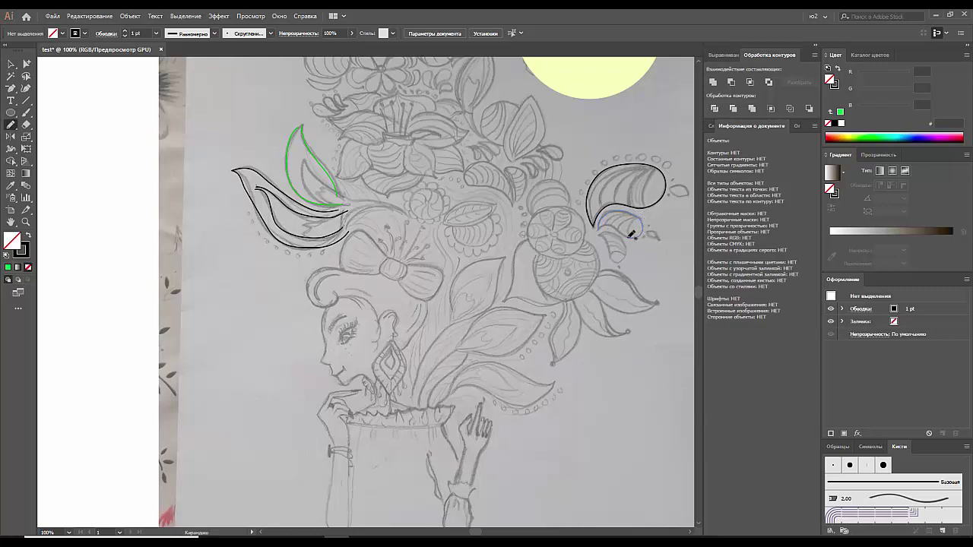
left_click_drag(631, 234, 601, 226)
key("v")
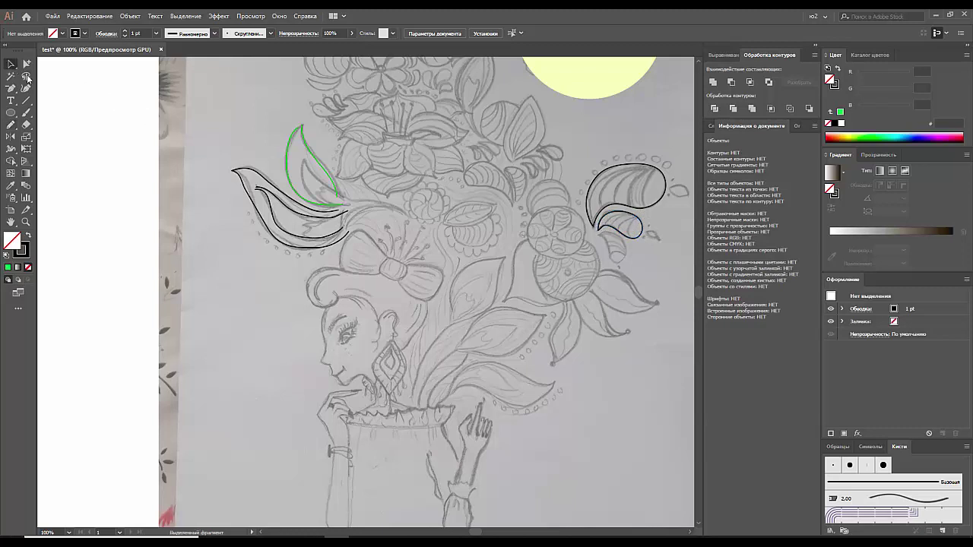
left_click(630, 196)
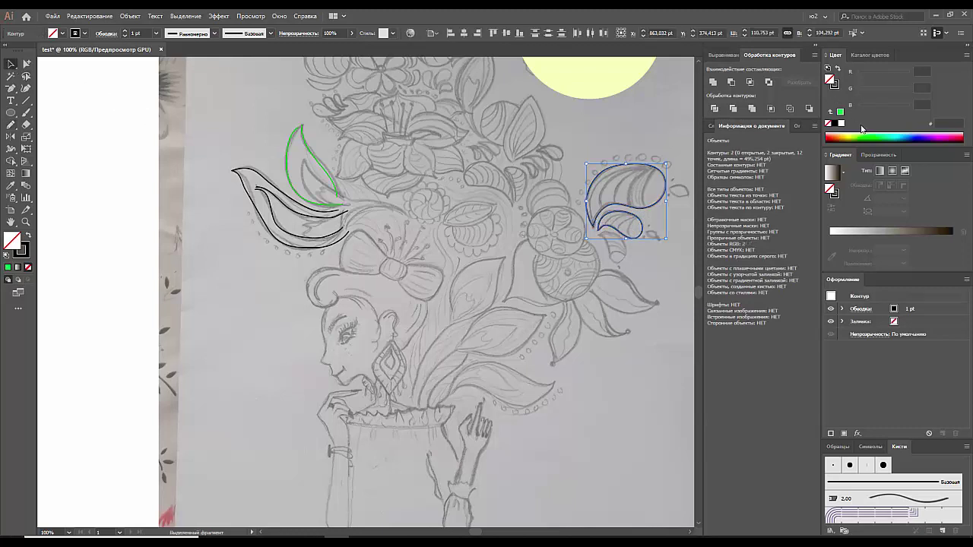
left_click(910, 138)
Fill the small drop teal and move it fully below the blue paisley.
left_click(675, 282)
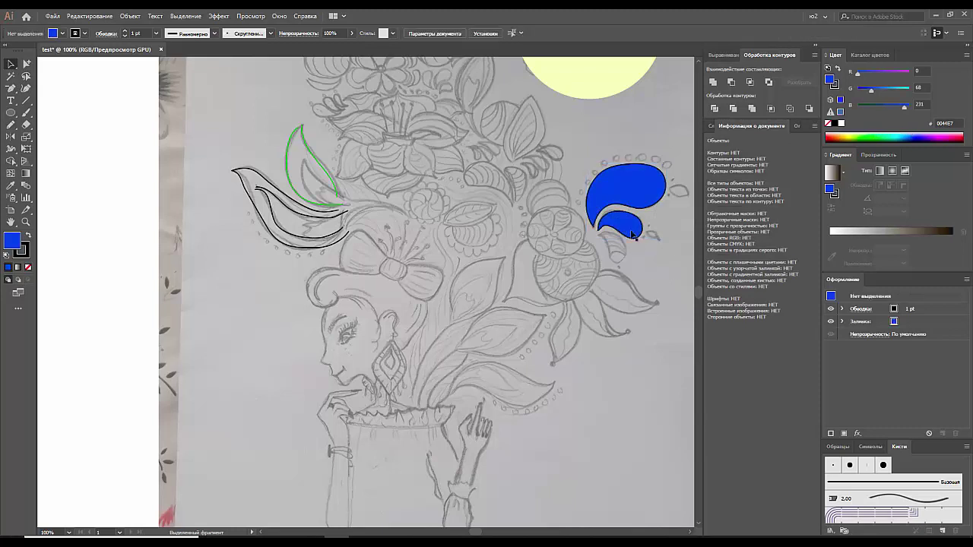
left_click(619, 224)
left_click(894, 140)
left_click(657, 267)
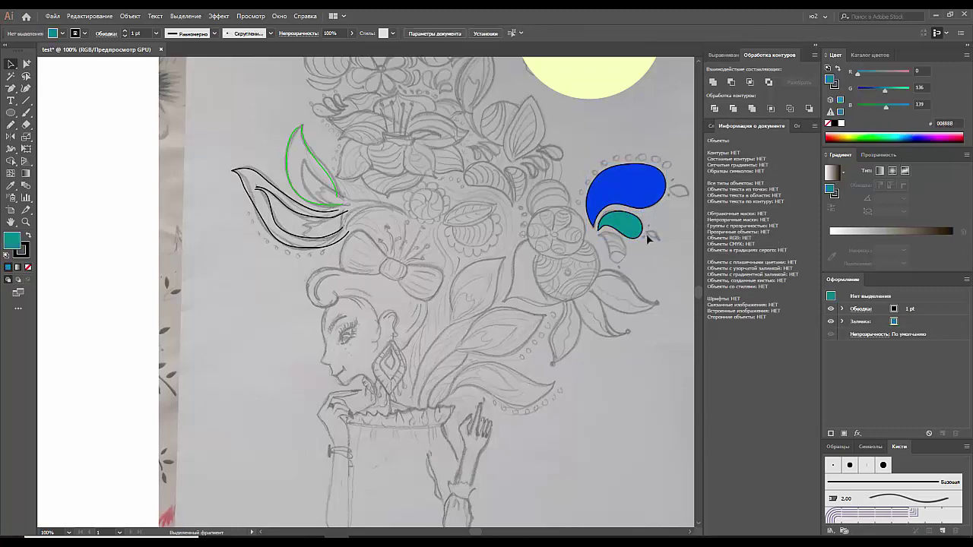
left_click(628, 220)
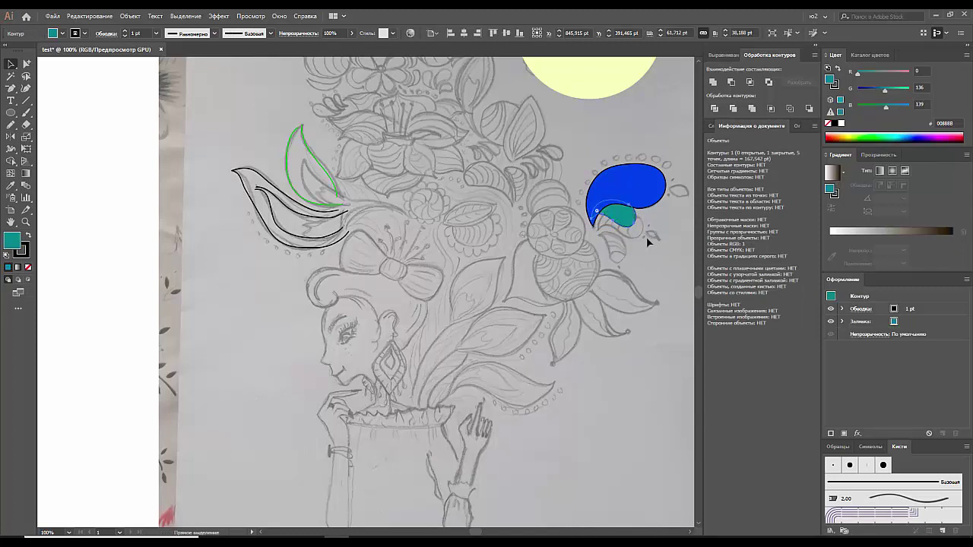
left_click(645, 235)
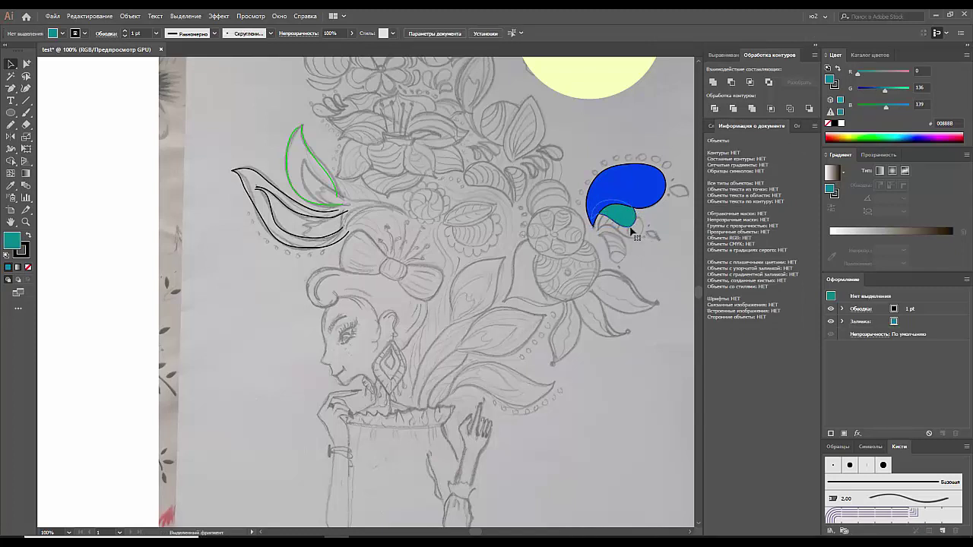
left_click(630, 222)
left_click(647, 248)
left_click_drag(622, 222, 631, 232)
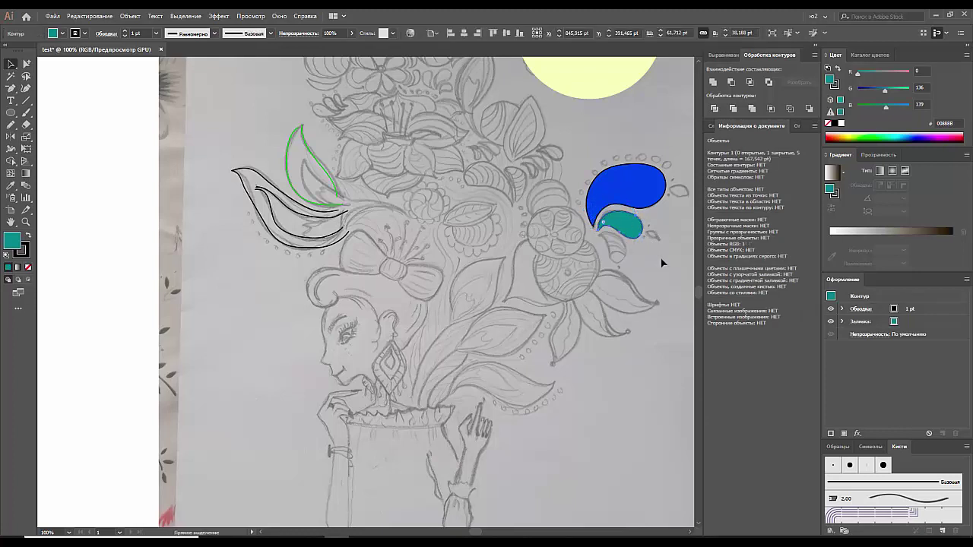
Set the fill of both the paisley and the drop to None.
left_click(632, 188, "shift")
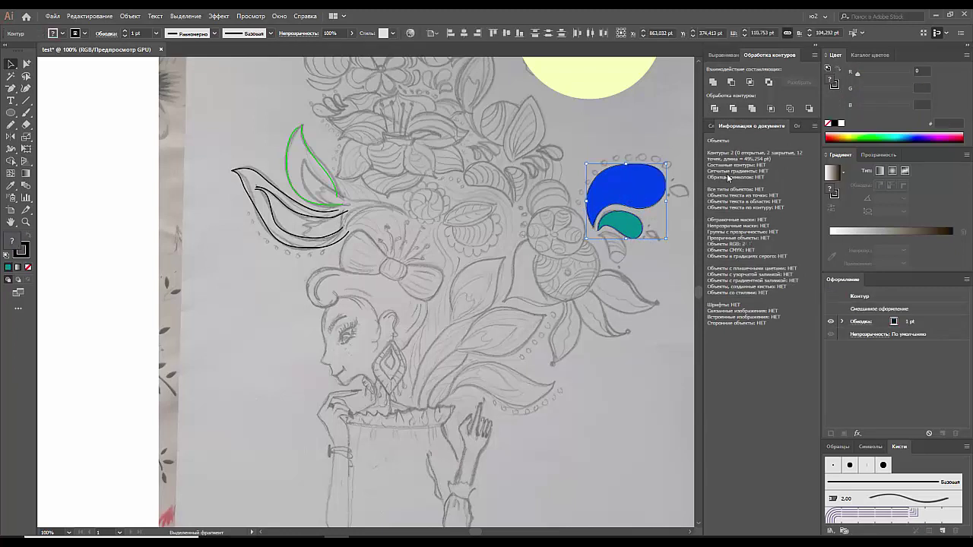
left_click(833, 123)
left_click(634, 147)
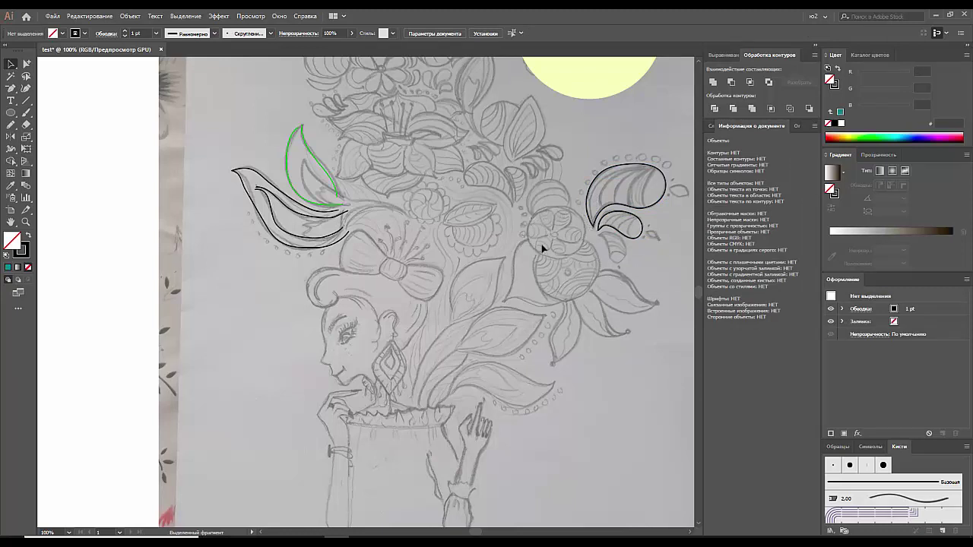
Trace the round flower's top and the small round bud above it with the Pencil.
left_click(11, 125)
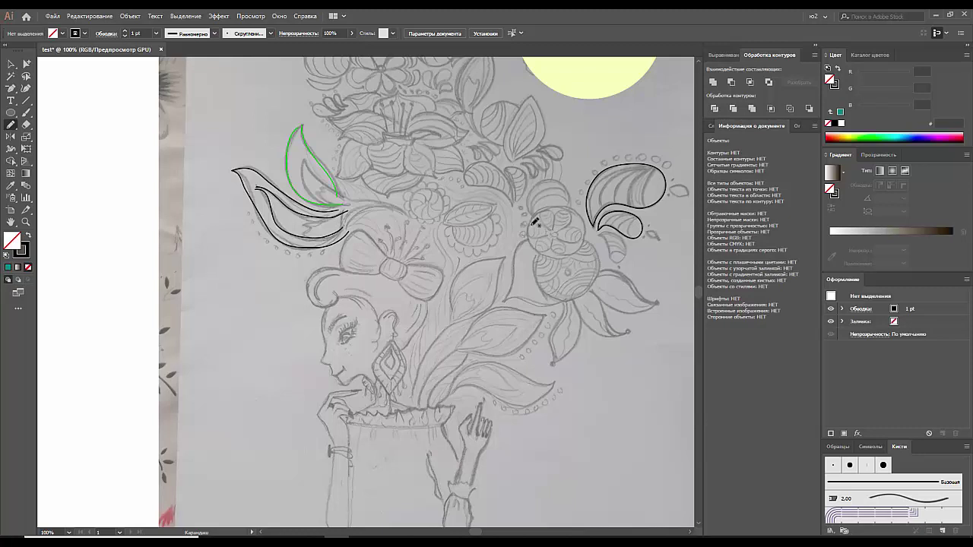
mouse_move(530, 223)
left_mouse_down()
mouse_move(584, 237)
mouse_move(532, 227)
left_mouse_up()
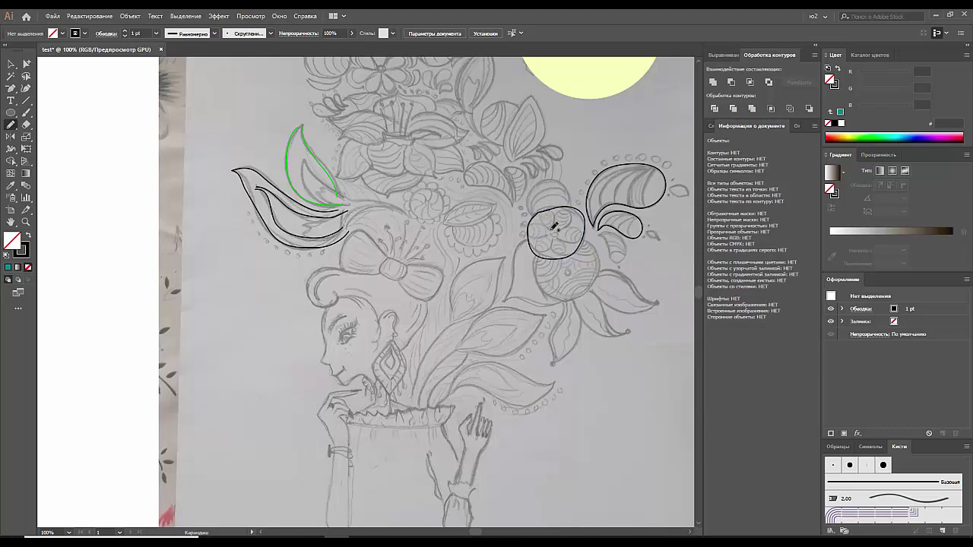
mouse_move(535, 214)
left_mouse_down()
mouse_move(556, 179)
mouse_move(569, 211)
mouse_move(535, 212)
left_mouse_up()
Fill the lower round shape bright green and the small upper circle yellow.
left_click(12, 66)
left_click(557, 245)
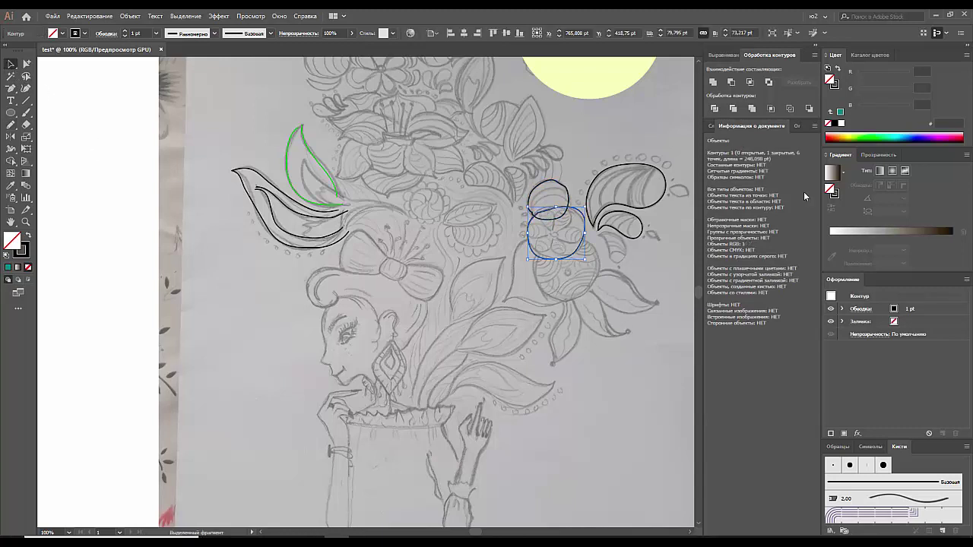
left_click(876, 137)
left_click(559, 192)
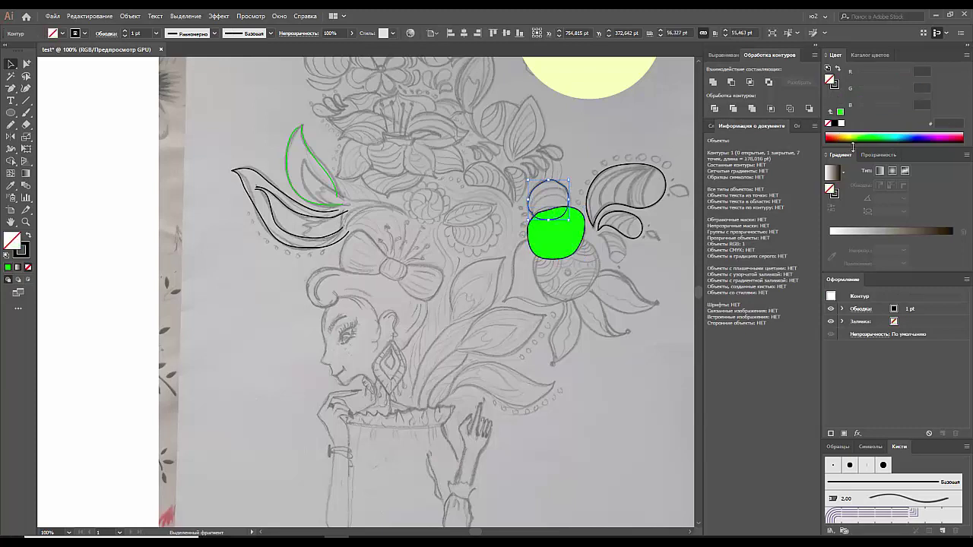
left_click(845, 137)
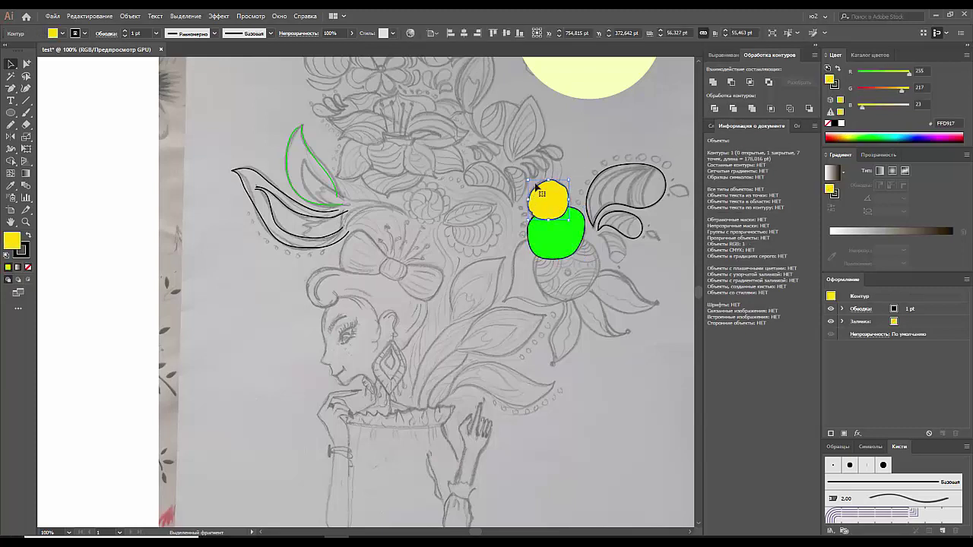
Try to restack the yellow circle behind the green shape, then reselect the yellow circle.
key("a")
key("shift+ctrl+bracketleft")
key("ctrl+bracketright")
left_click(532, 253)
key("v")
left_click(500, 260)
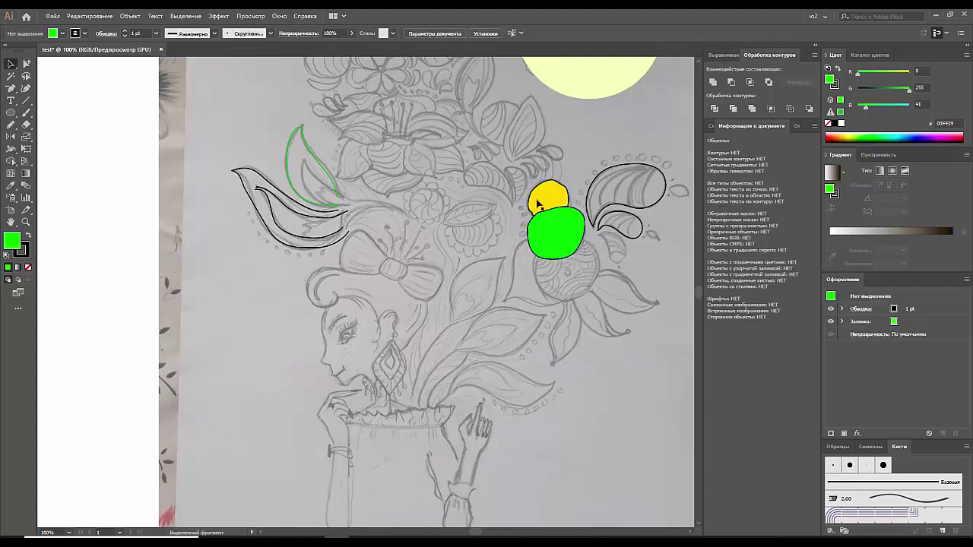
left_click(538, 200)
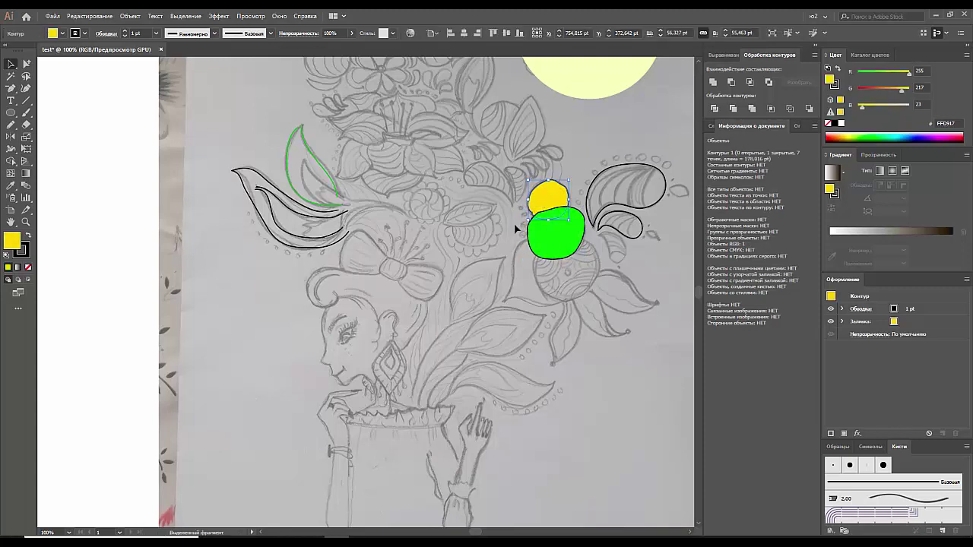
Send the yellow bud to the back, then show the Layers panel with Layer 1 expanded.
right_click(547, 197)
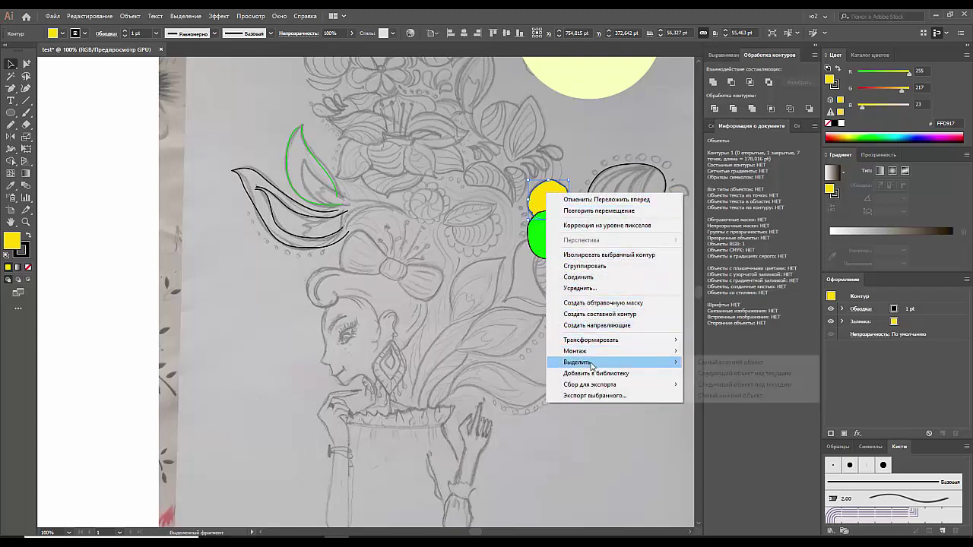
mouse_move(575, 351)
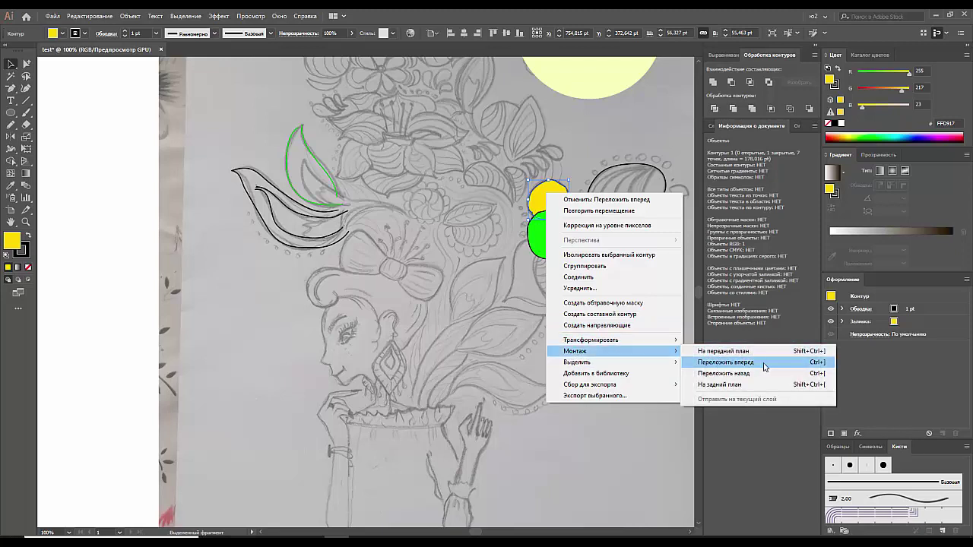
left_click(720, 383)
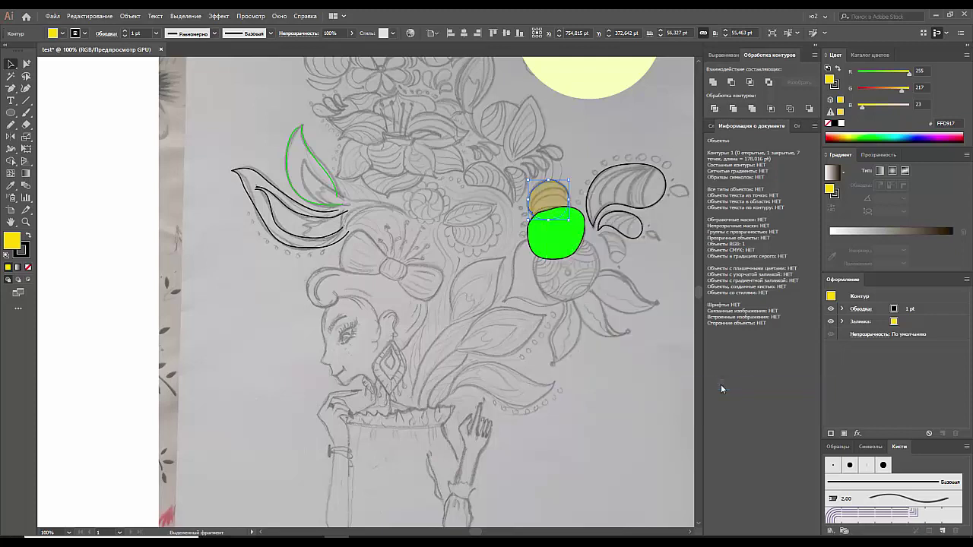
left_click(711, 126)
left_click(734, 141)
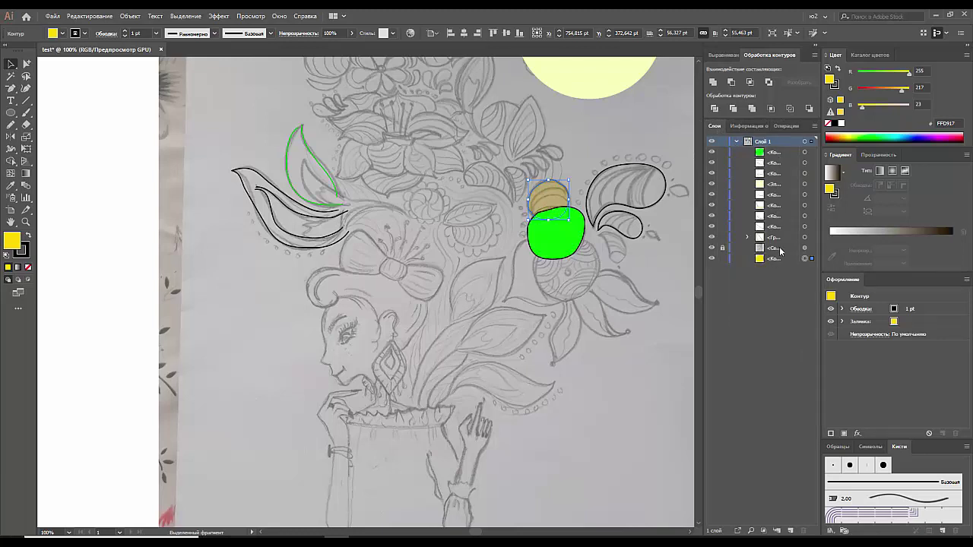
Reorder the yellow path in Layers, then delete the yellow bud and green shape.
left_click_drag(777, 259, 775, 162)
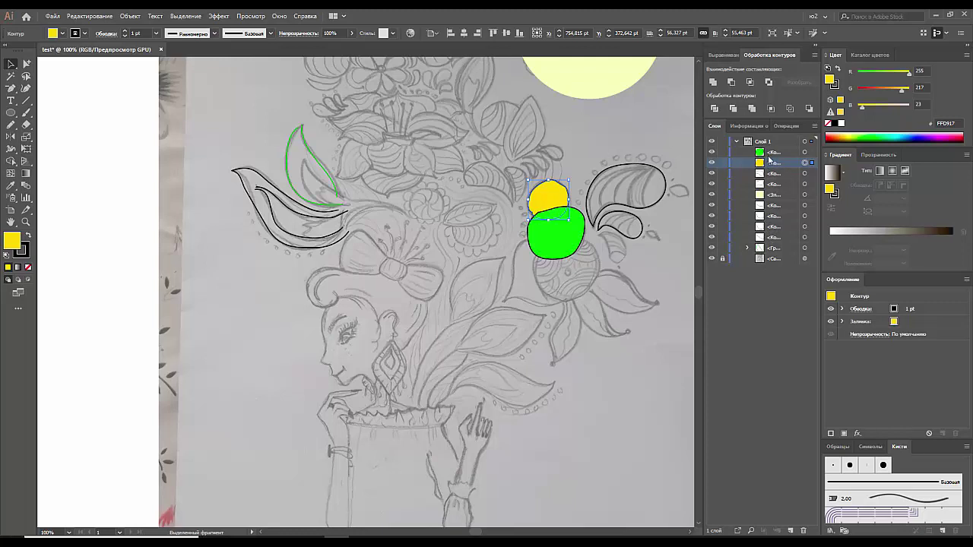
left_click_drag(769, 161, 764, 240)
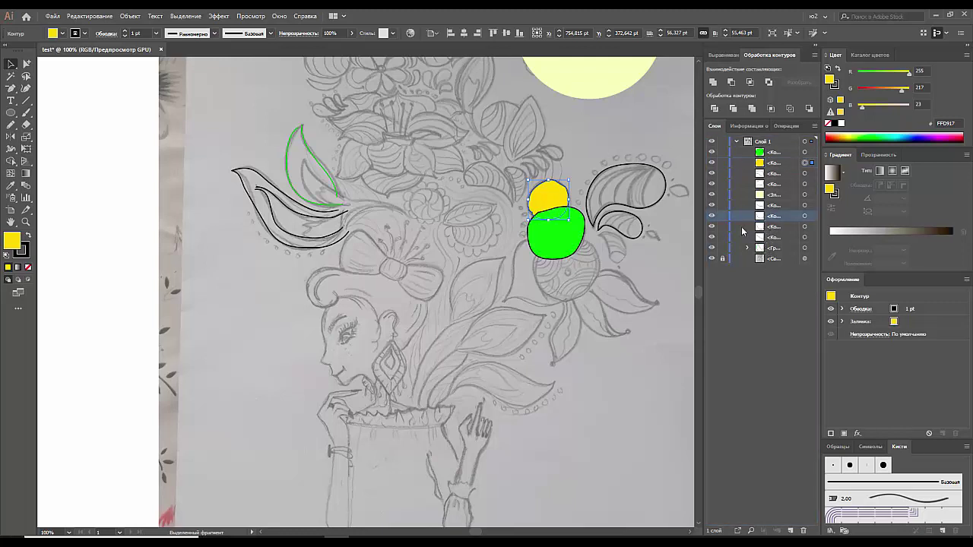
left_click(573, 150)
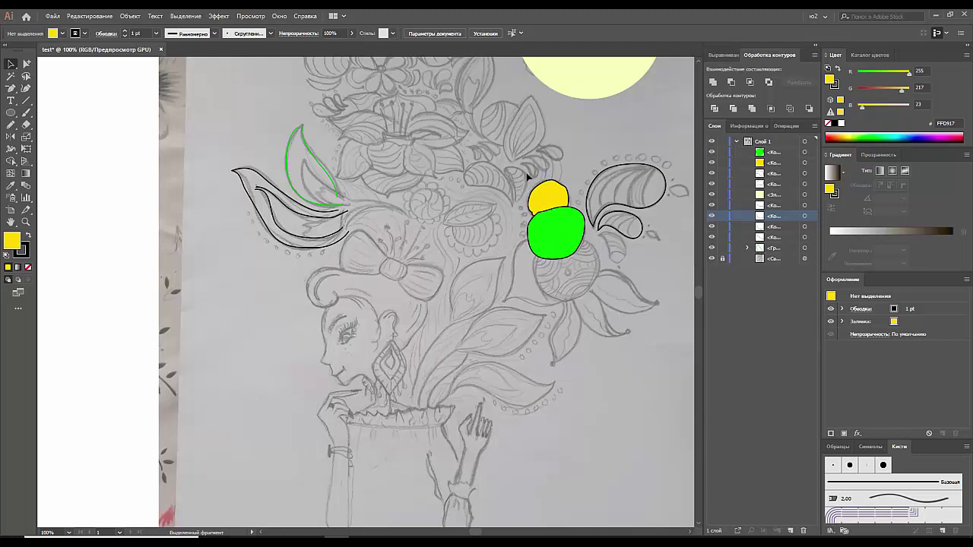
left_click_drag(526, 172, 550, 225)
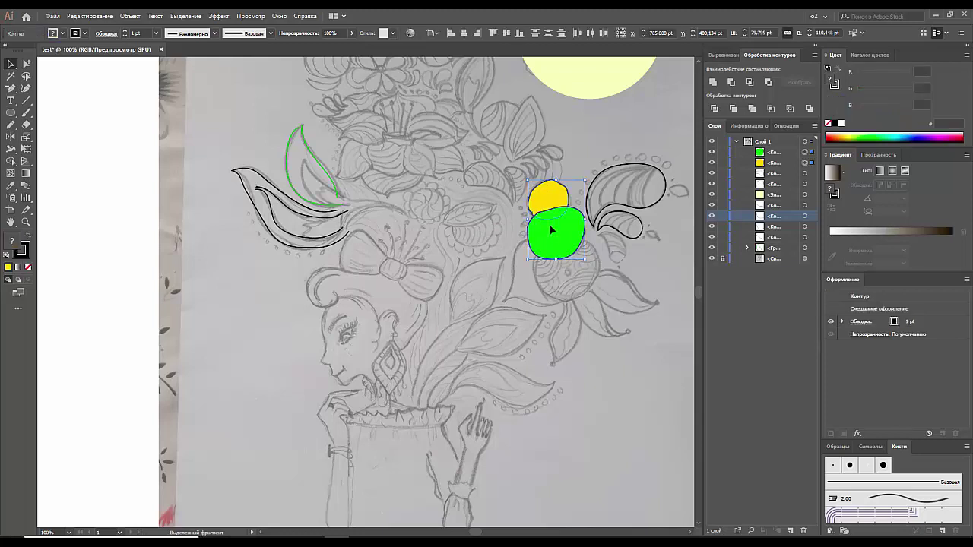
key("Delete")
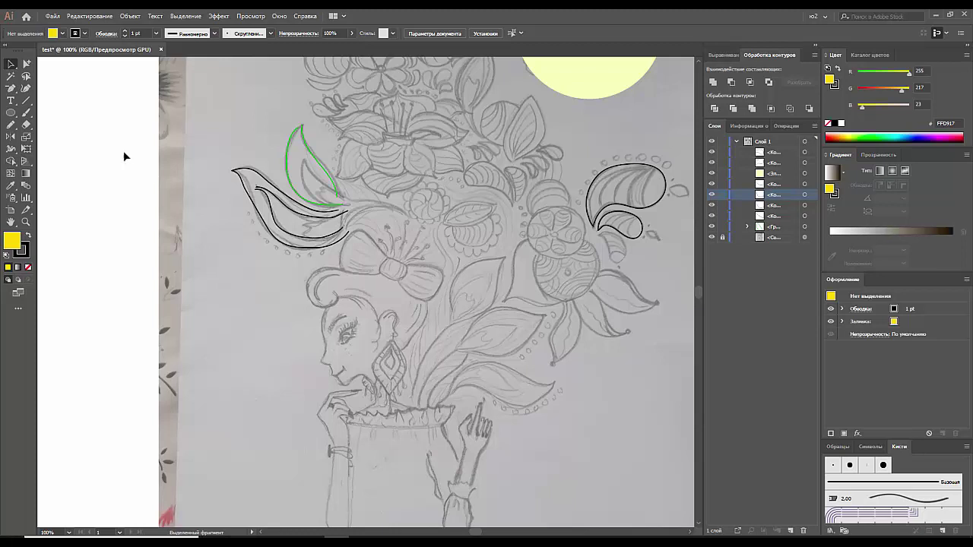
Pencil-trace the teardrop petal near the top centre, redrawing once, then select it.
left_click(12, 126)
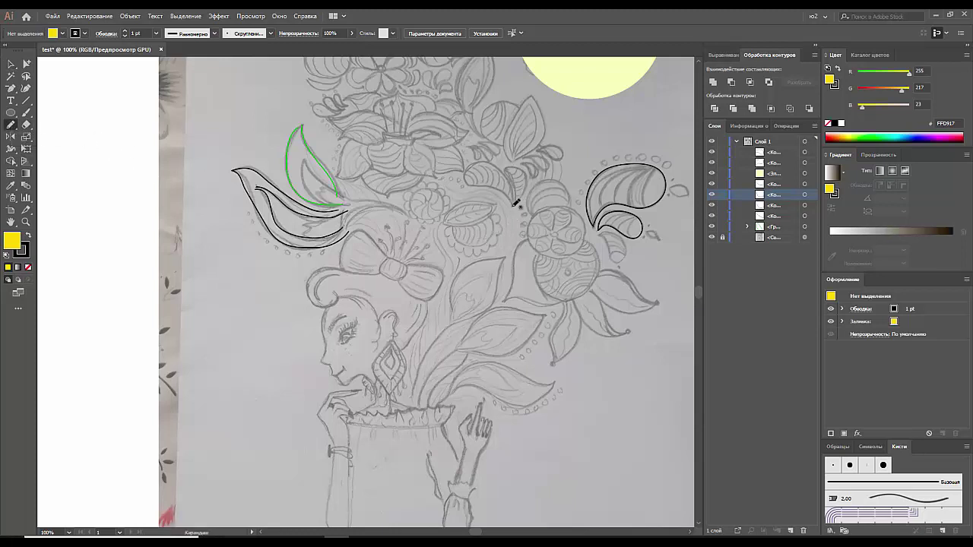
mouse_move(514, 203)
left_mouse_down()
mouse_move(485, 163)
mouse_move(469, 159)
mouse_move(469, 178)
mouse_move(514, 199)
left_mouse_up()
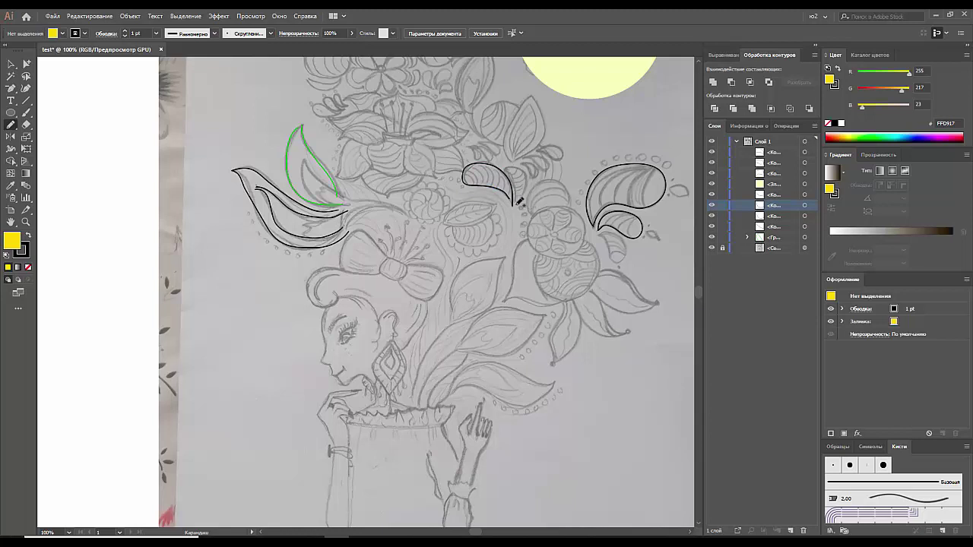
key("ctrl+z")
mouse_move(520, 202)
left_mouse_down()
mouse_move(492, 163)
mouse_move(473, 159)
mouse_move(464, 169)
mouse_move(515, 202)
left_mouse_up()
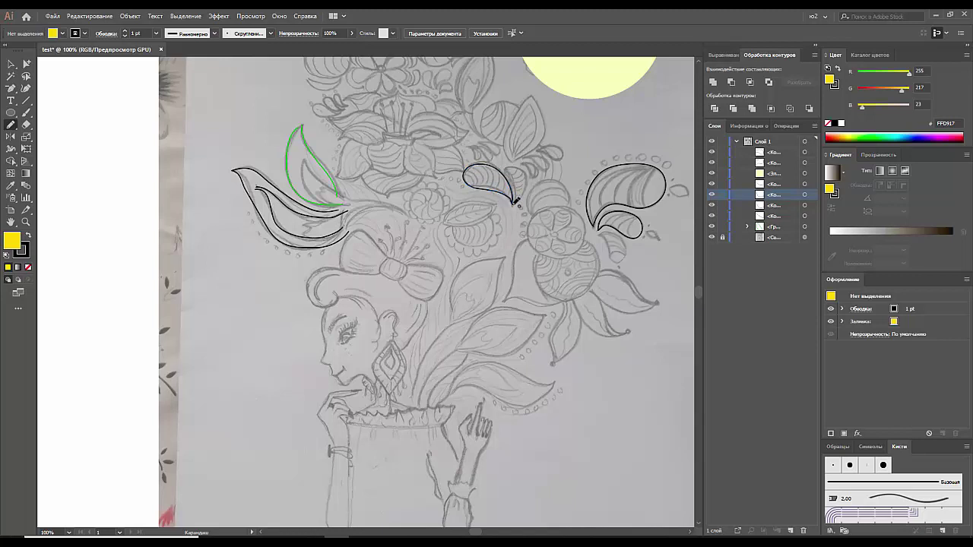
left_click(9, 65)
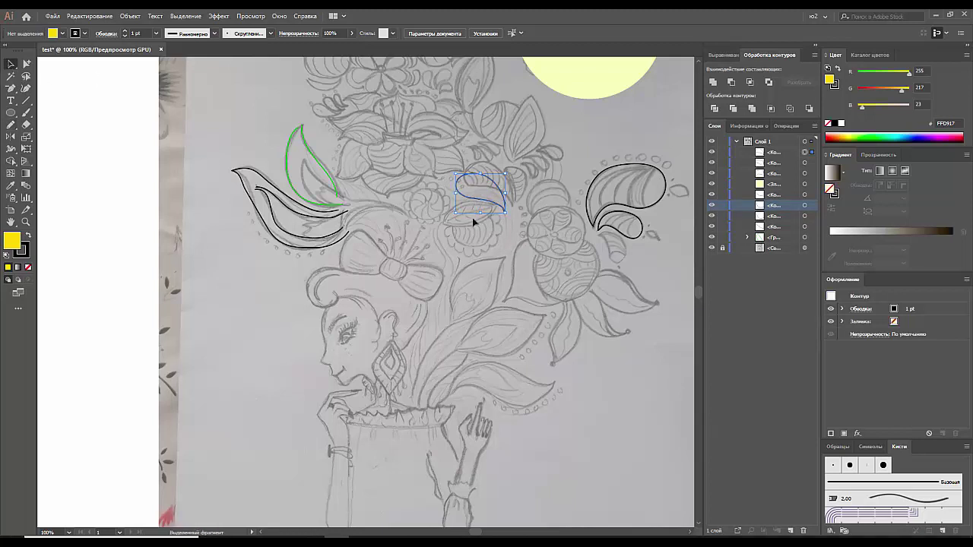
left_click(494, 201)
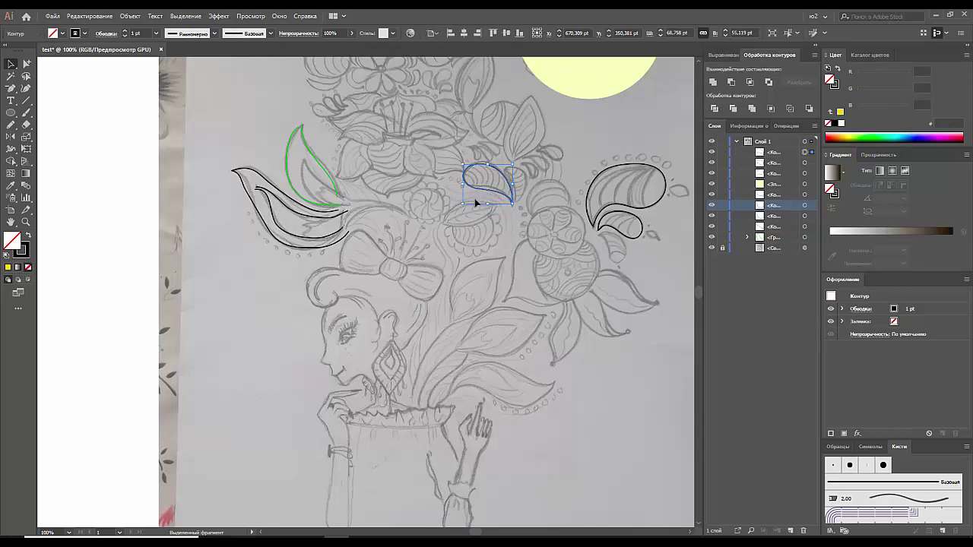
left_click(749, 126)
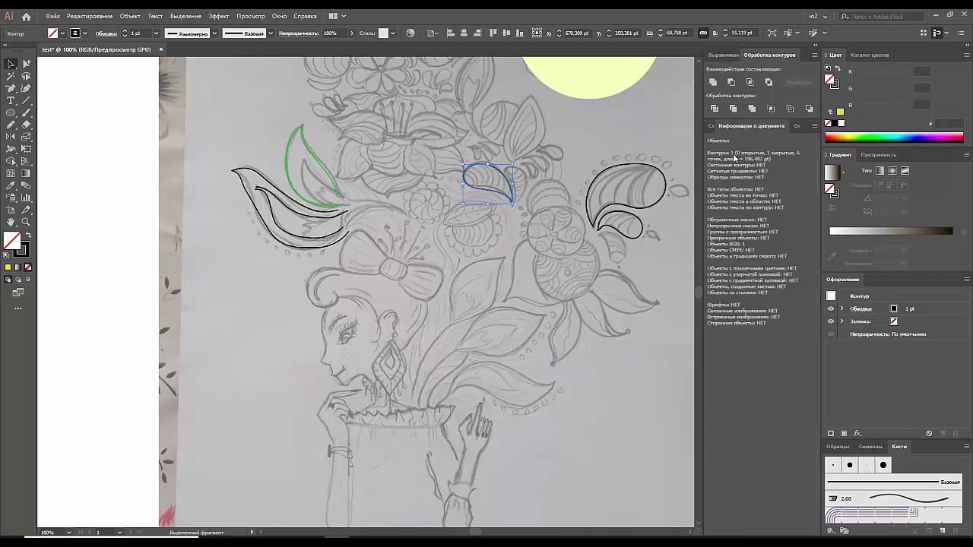
Close and reopen Document Info, deselect the teardrop, and zoom out to the whole drawing.
left_click(278, 16)
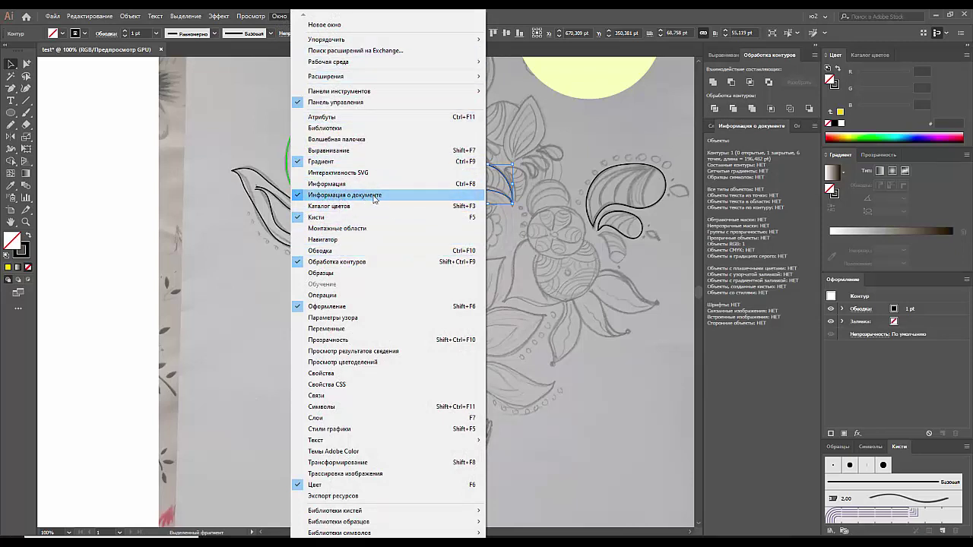
left_click(348, 196)
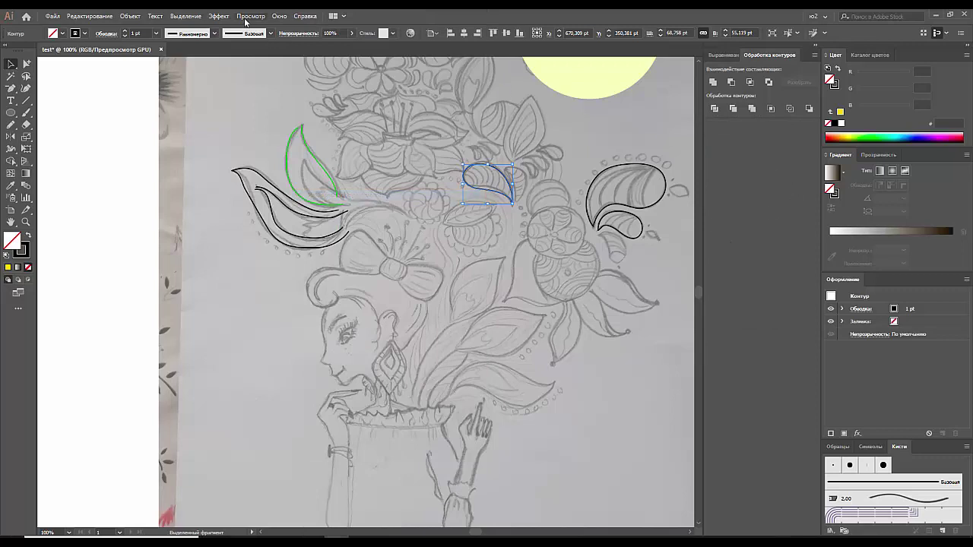
left_click(279, 16)
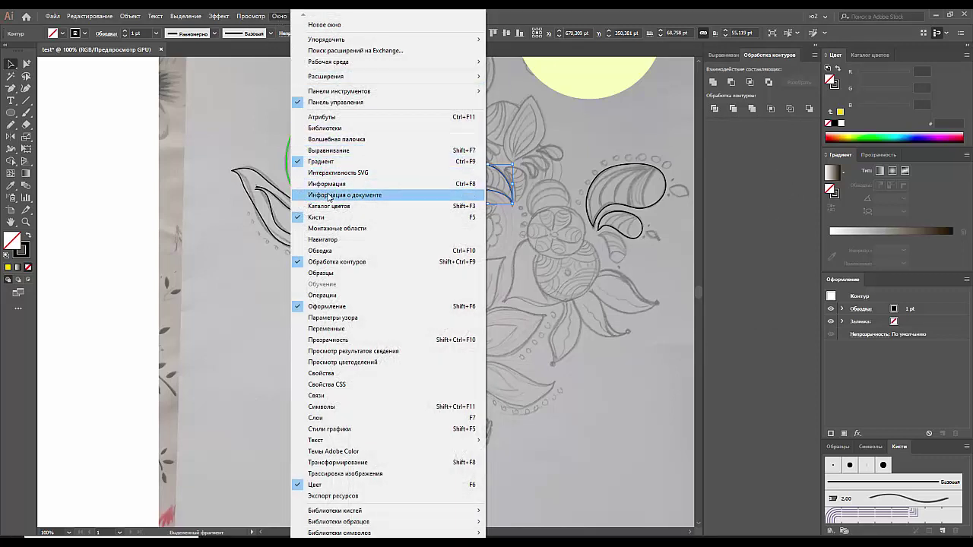
left_click(342, 195)
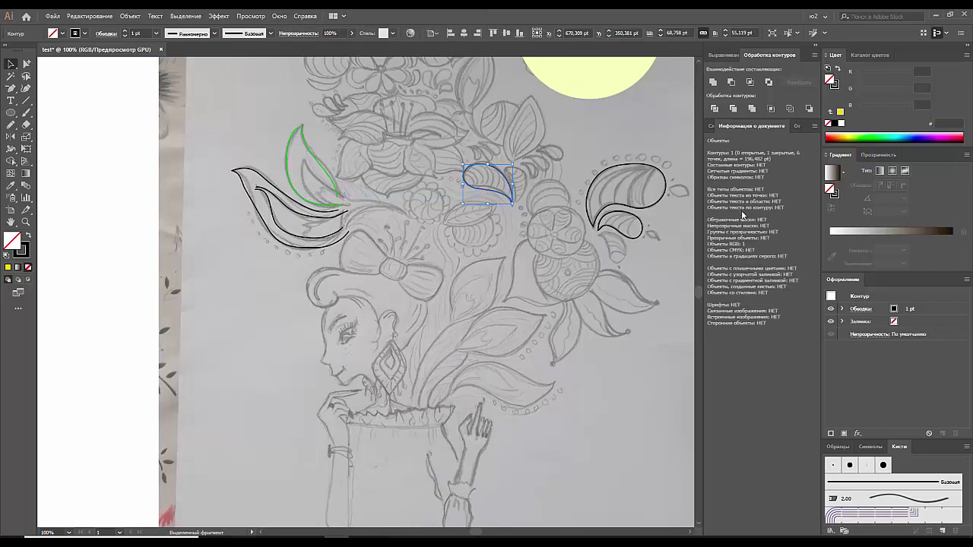
left_click(526, 205)
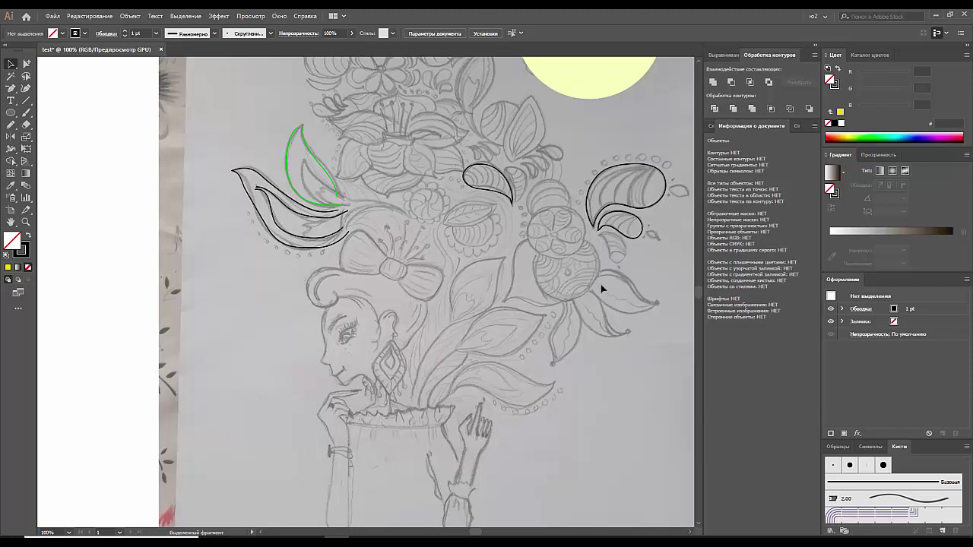
key("ctrl+minus")
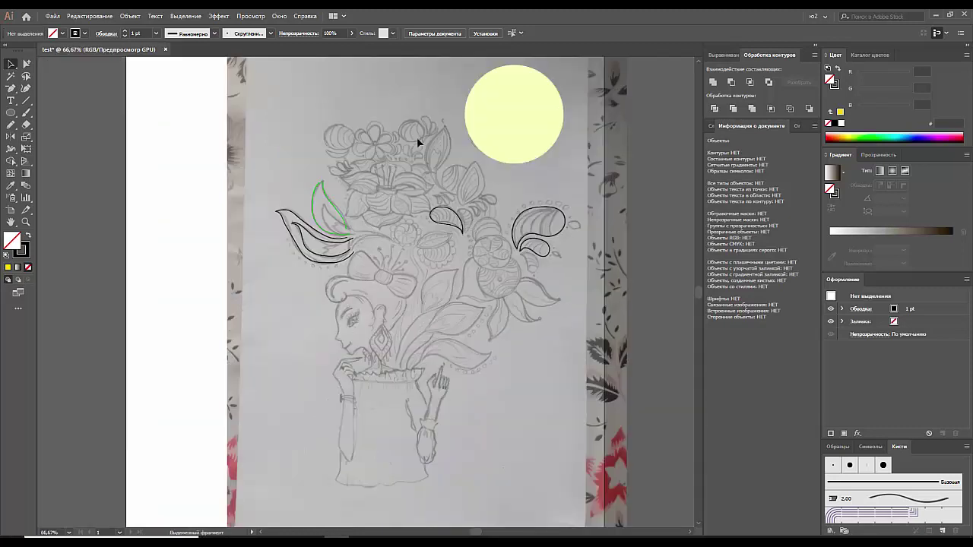